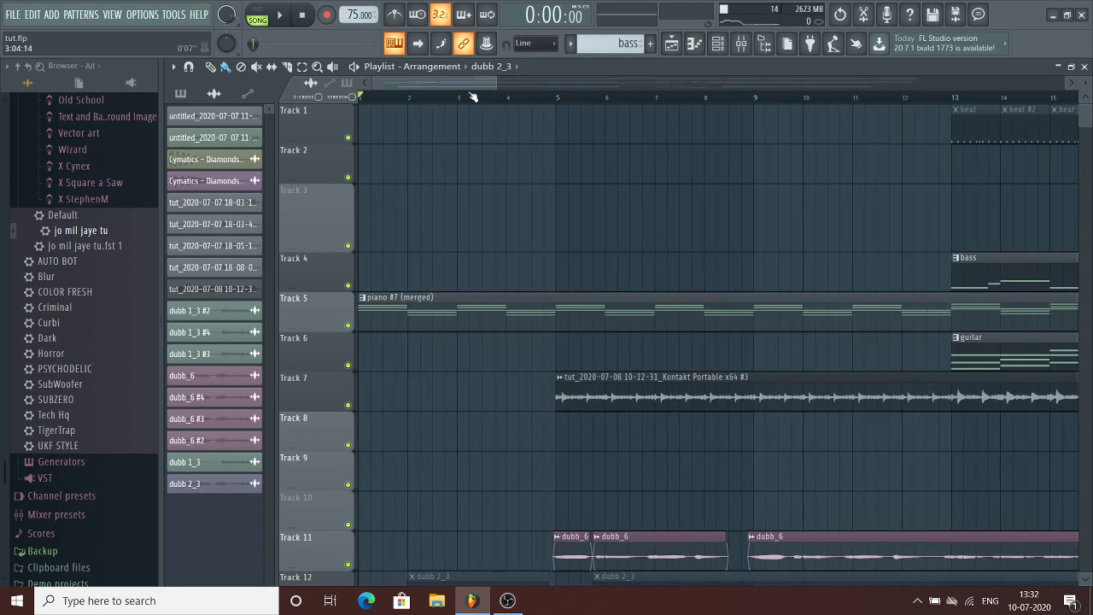
Step: Show more of the arrangement in the playlist and audition the song's intro
scroll(473, 97, "down", 3)
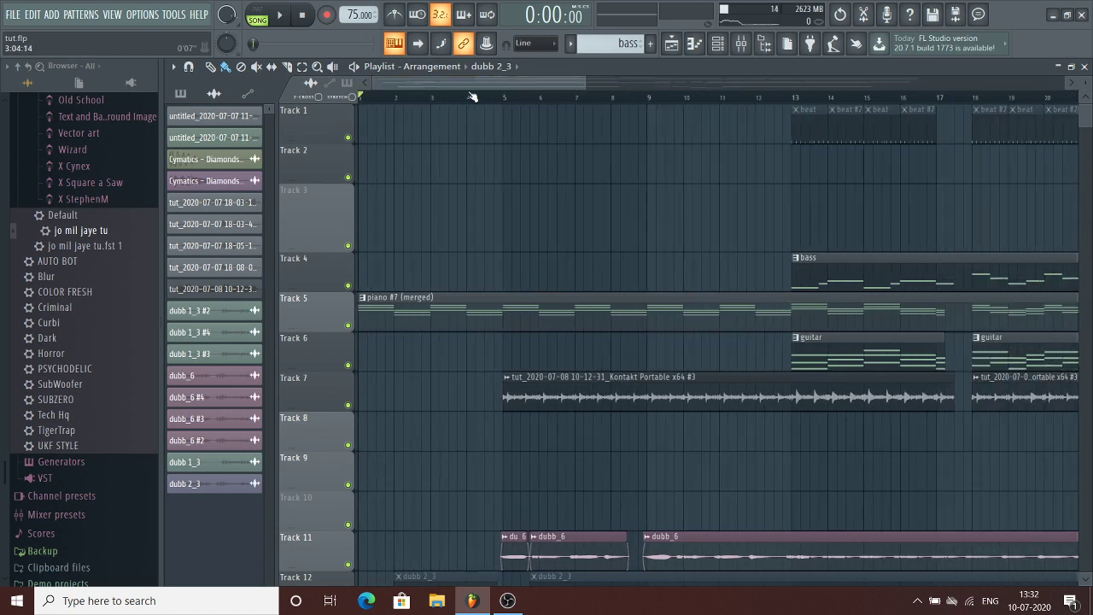
scroll(472, 97, "down", 3)
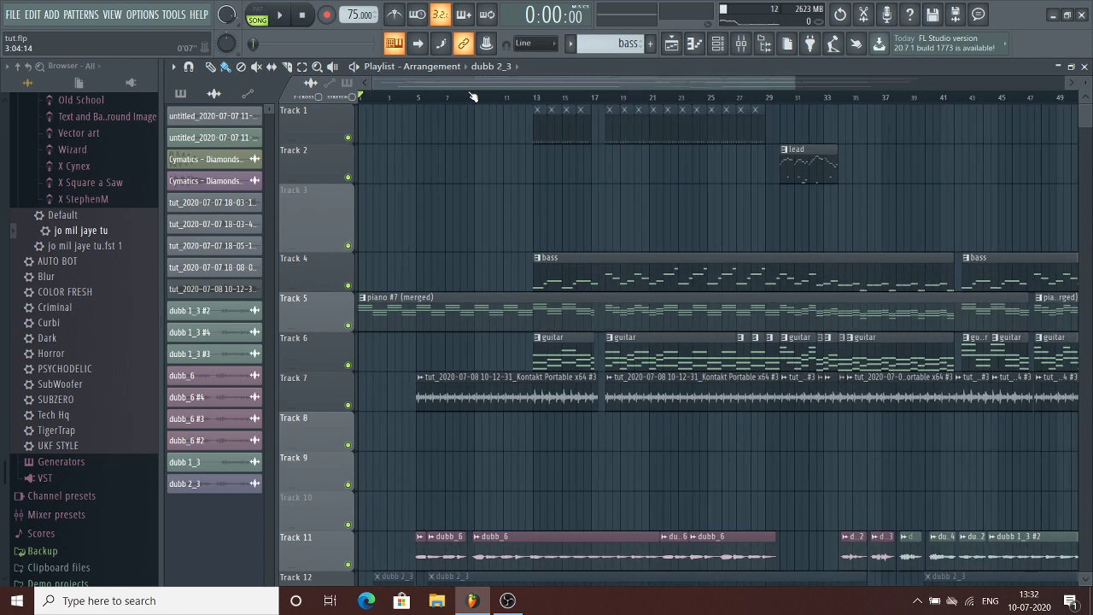
key("space")
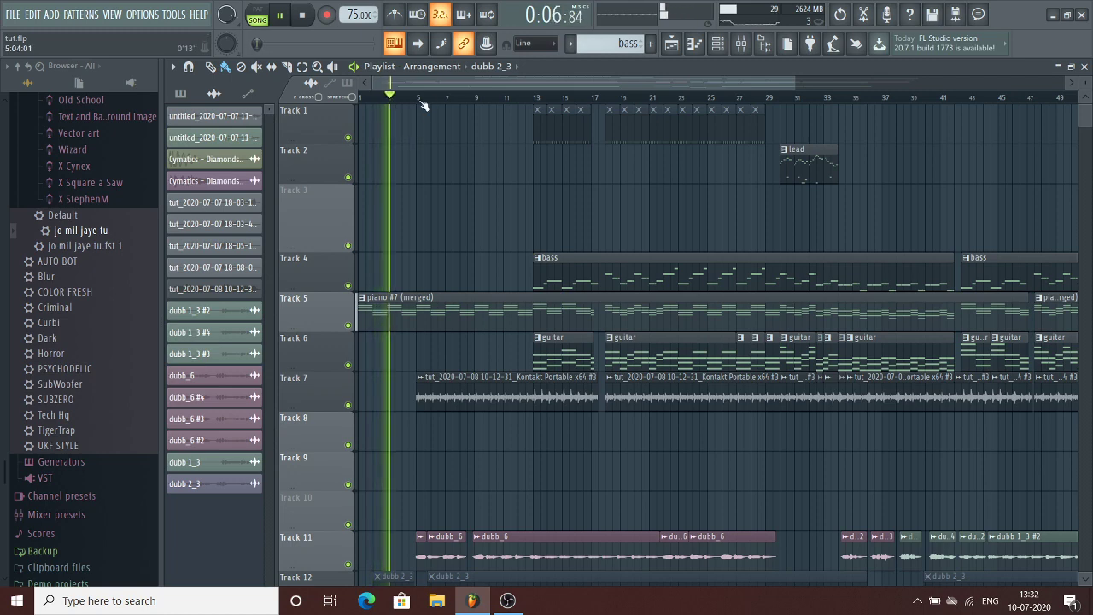
key("space")
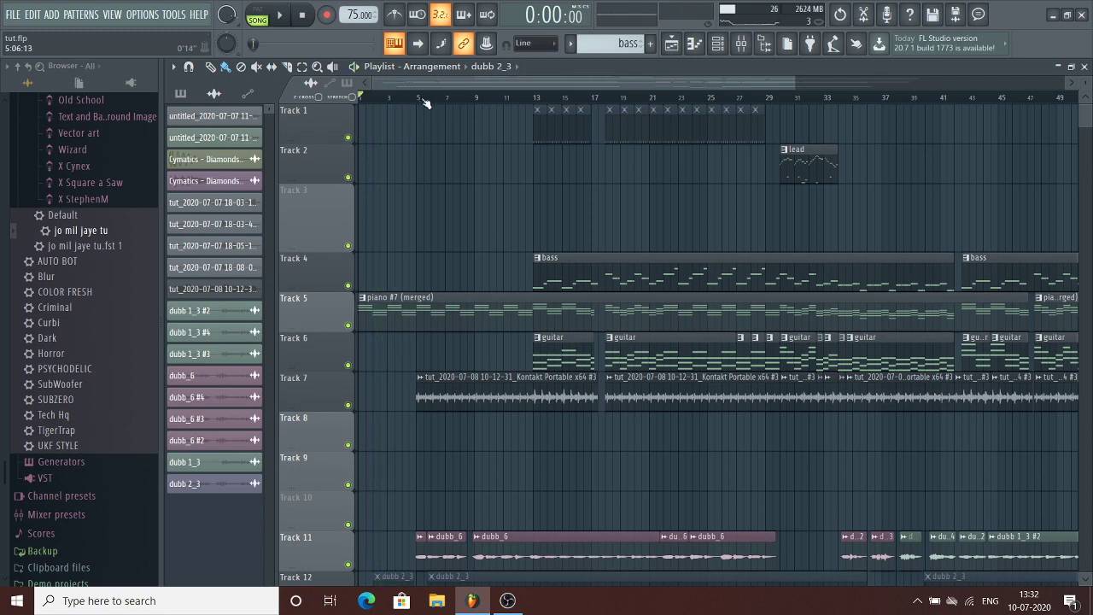
Step: Inspect the notes of the piano #7 (merged) pattern and its Kontakt Portable x64 instrument, and return to the playlist
double_click(380, 315)
scroll(713, 96, "down", 10)
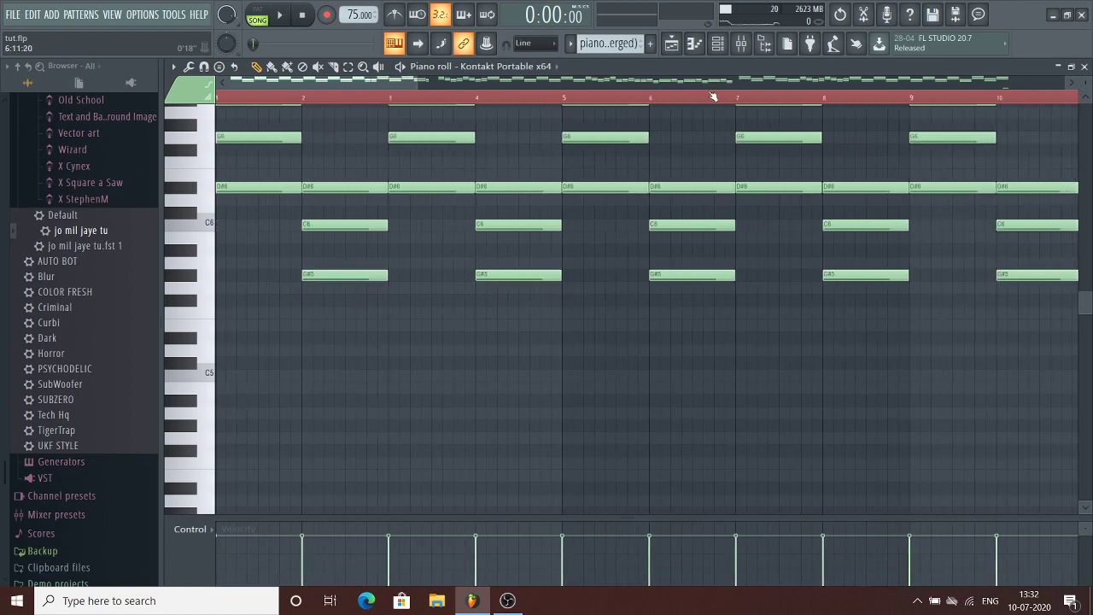
left_click(718, 44)
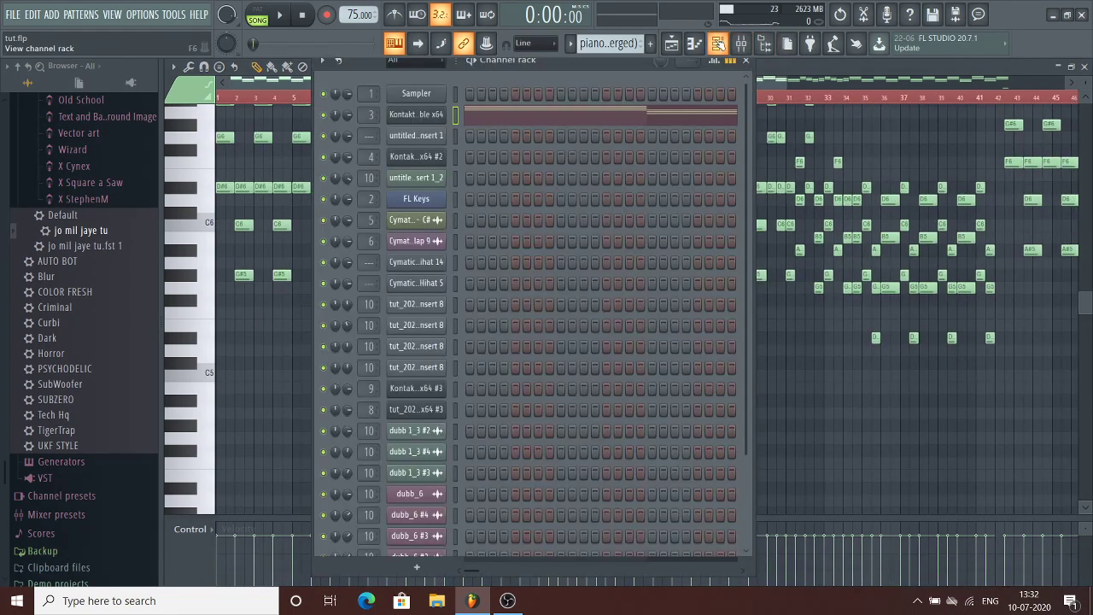
left_click(407, 118)
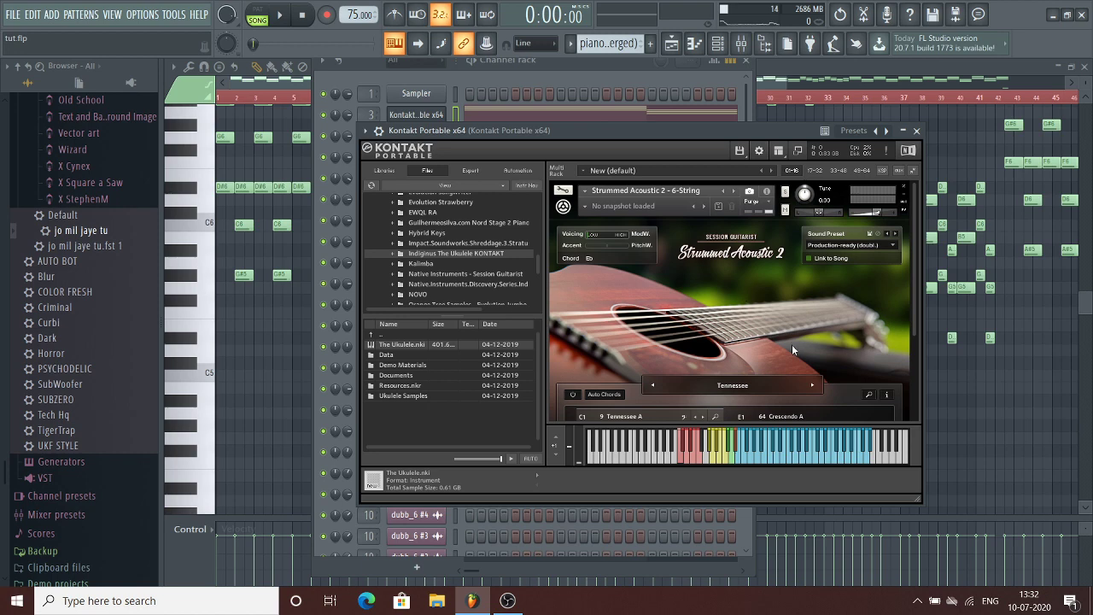
scroll(792, 345, "down", 2)
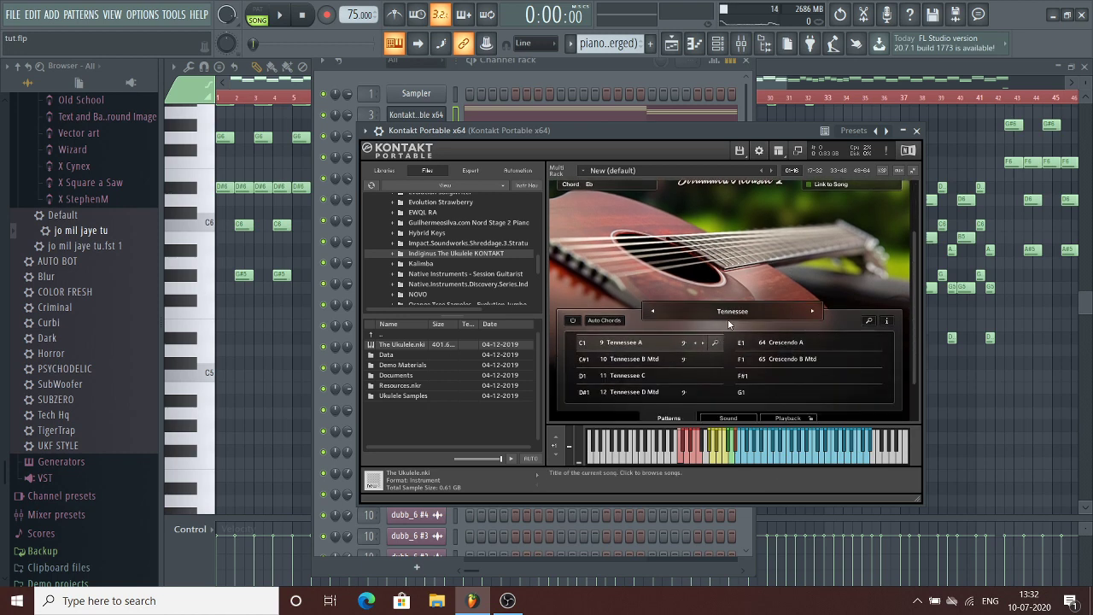
left_click(917, 132)
left_click(1087, 66)
key("F6")
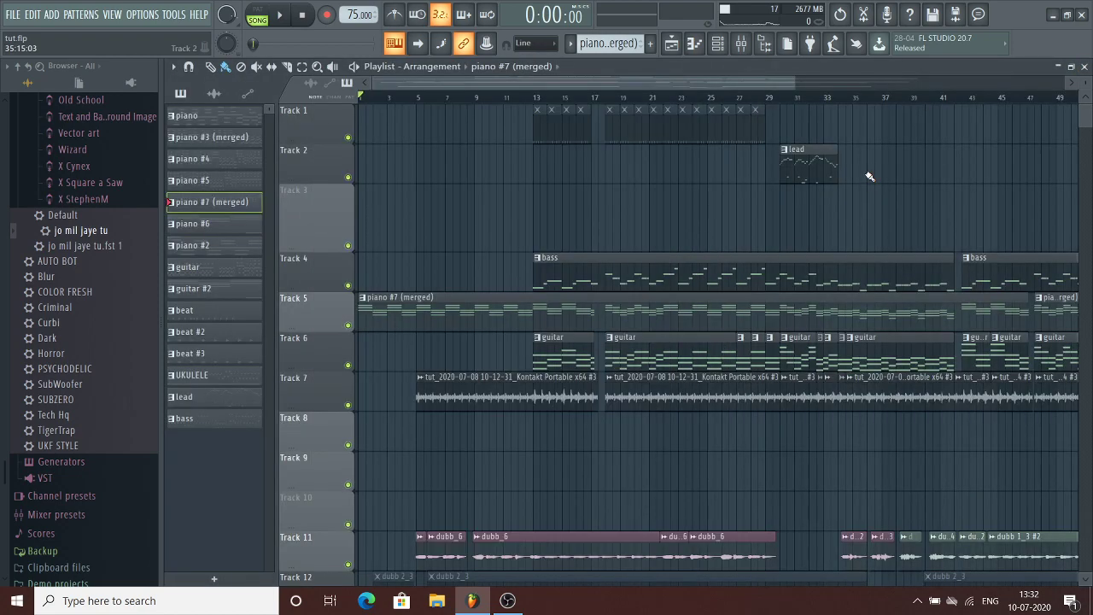
Step: Play the song from the beginning and look over the mixer tracks
key("space")
key("space")
left_click(751, 49)
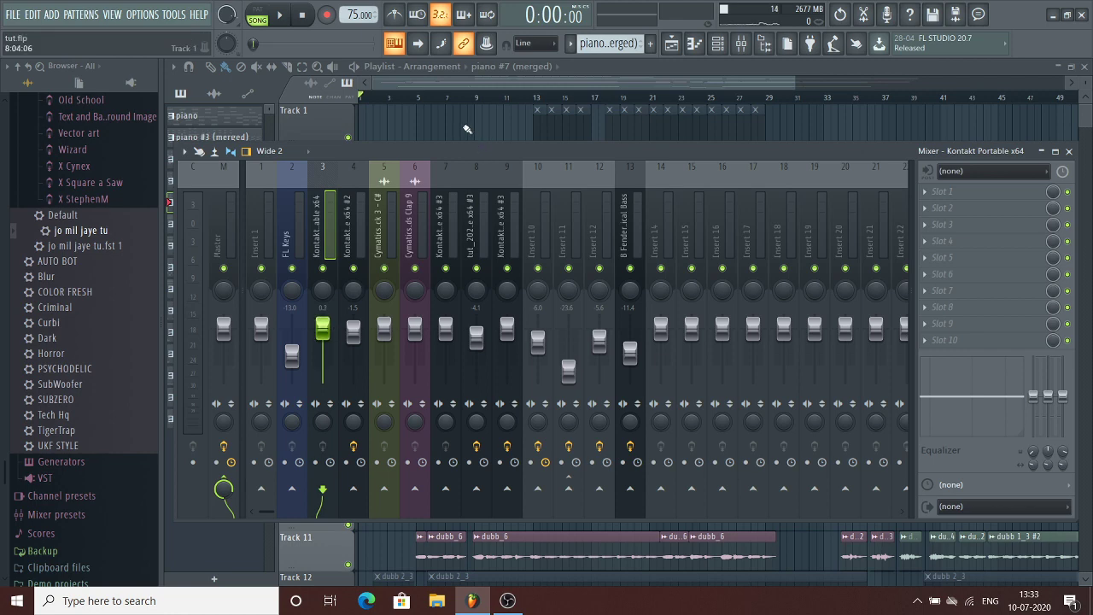
key("F9")
Step: Solo Track 7 in the playlist and play it from bar 5
left_click(418, 96)
scroll(420, 101, "down", 2)
scroll(390, 251, "down", 5)
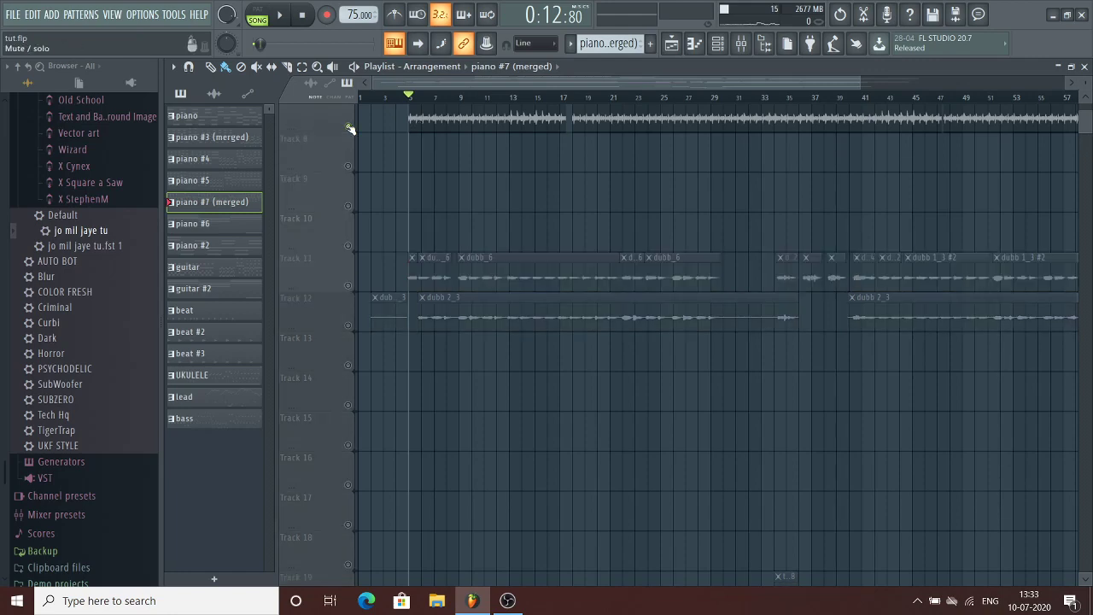
scroll(493, 176, "up", 1)
key("space")
Step: Open Fruity parametric EQ 2 on mixer track 8 and shift band 2 slightly lower in frequency while auditioning the track
left_click(742, 44)
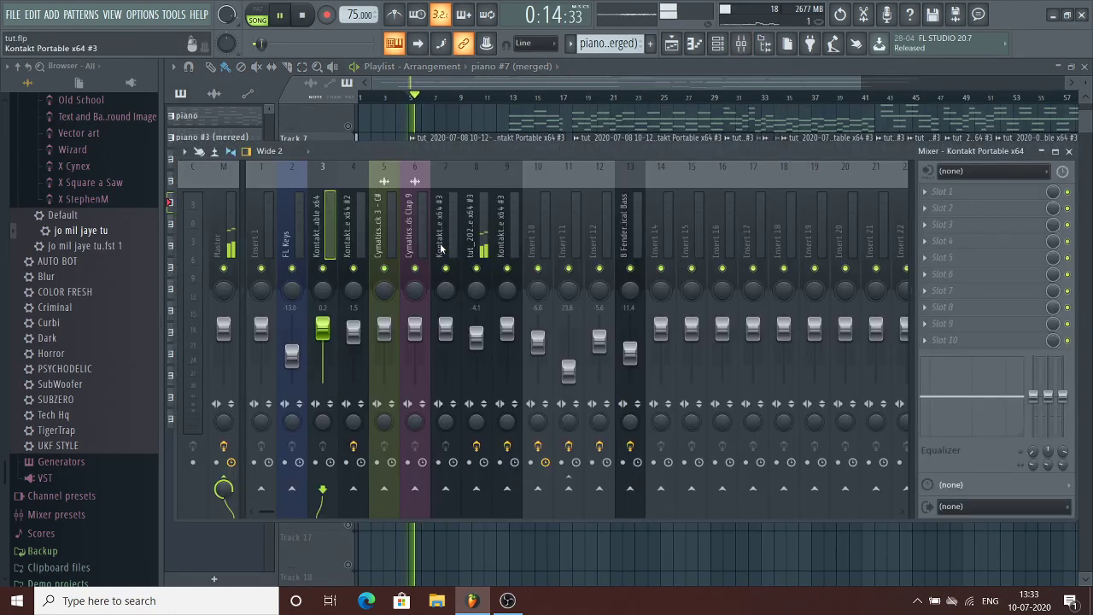
left_click(477, 226)
key("space")
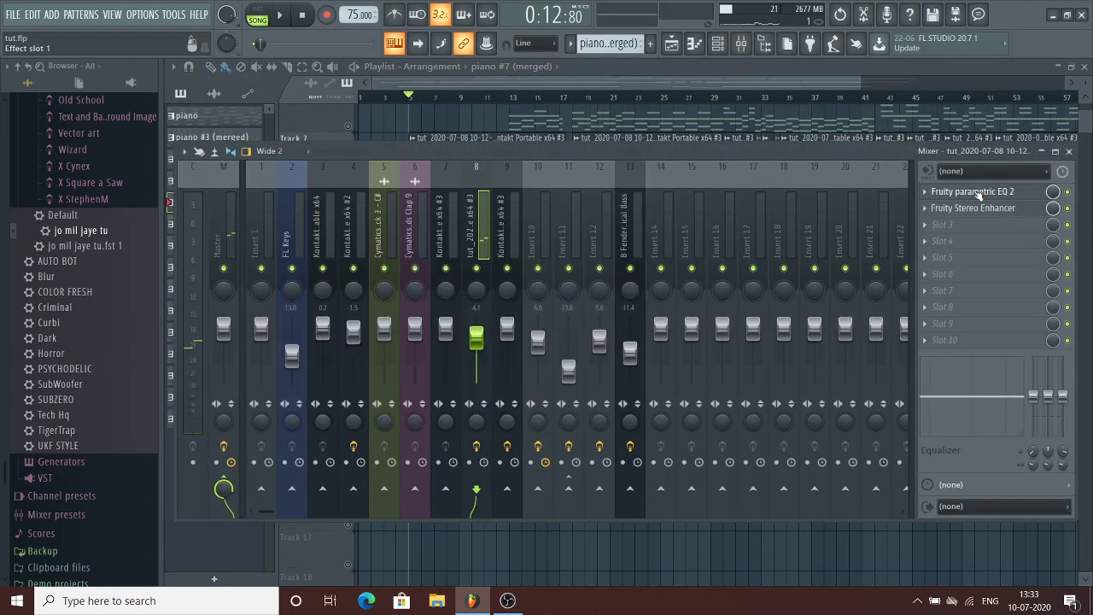
left_click(974, 192)
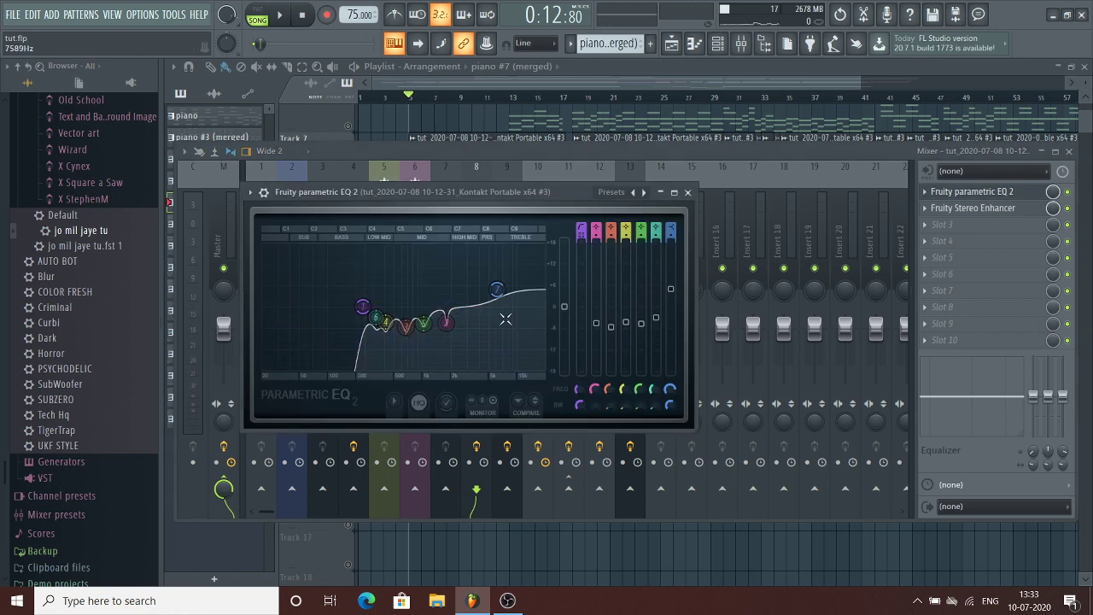
key("space")
mouse_move(446, 322)
left_mouse_down()
mouse_move(435, 249)
mouse_move(437, 323)
left_mouse_up()
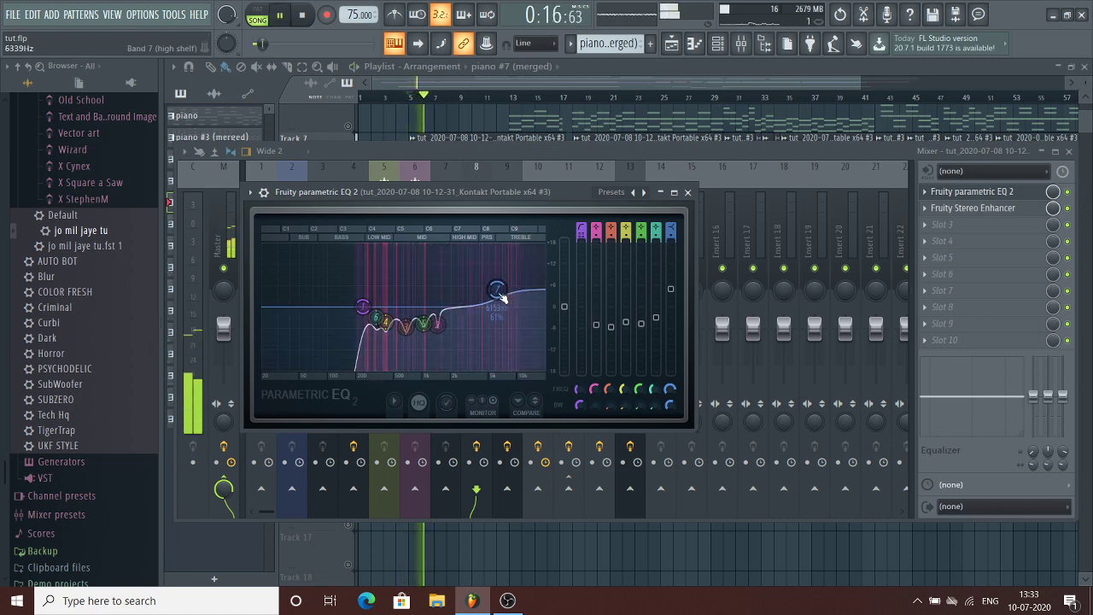
key("space")
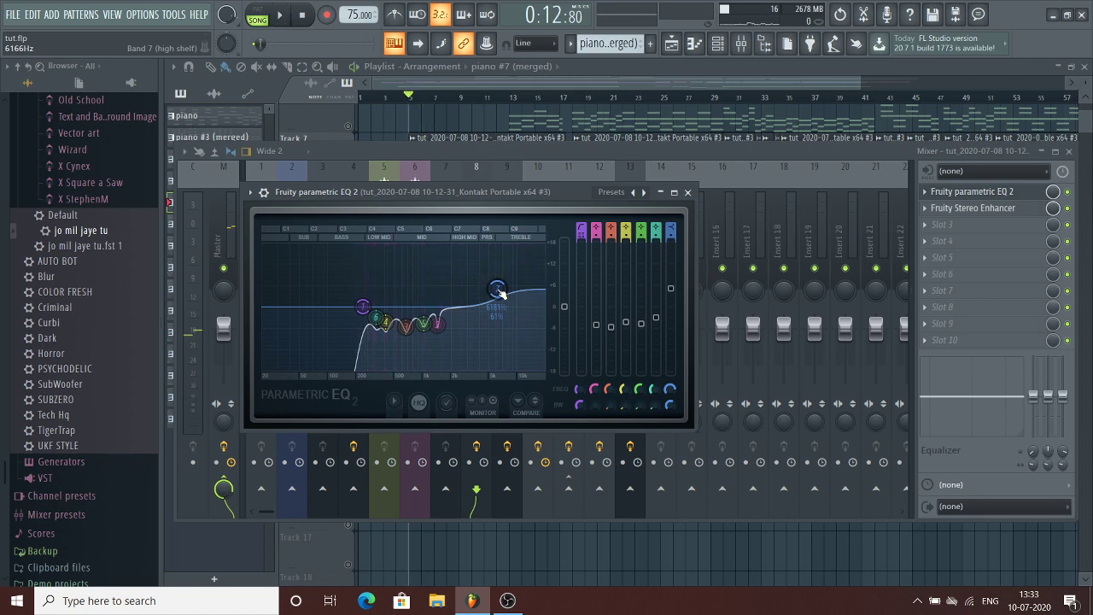
Step: Return from the EQ and mixer to the playlist and solo Track 11 with the vocal clips
left_click(507, 600)
left_click(662, 564)
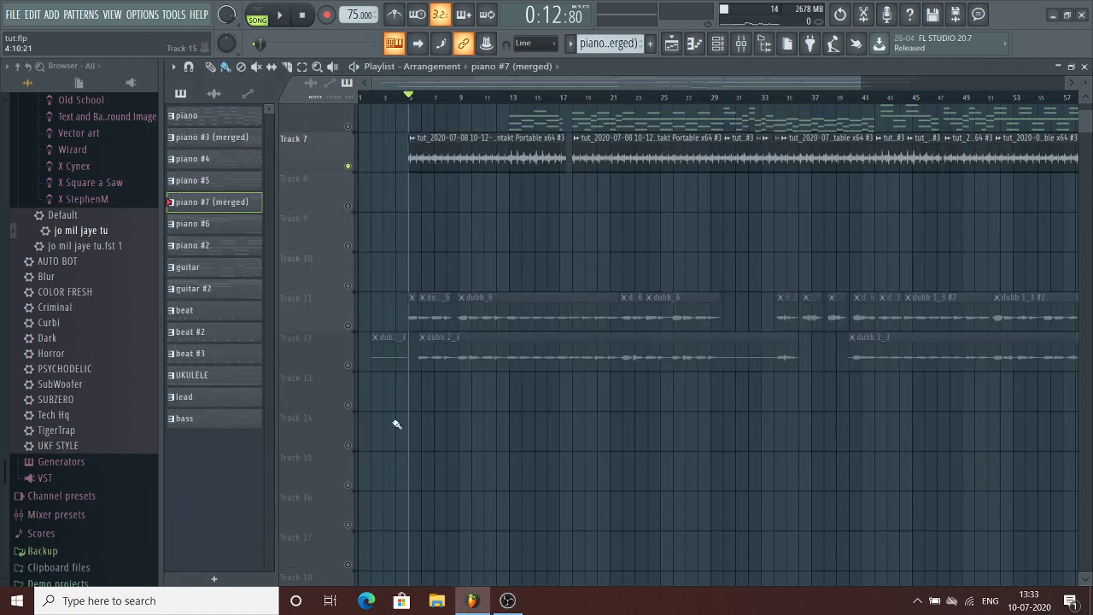
scroll(410, 227, "up", 2)
scroll(388, 241, "down", 1)
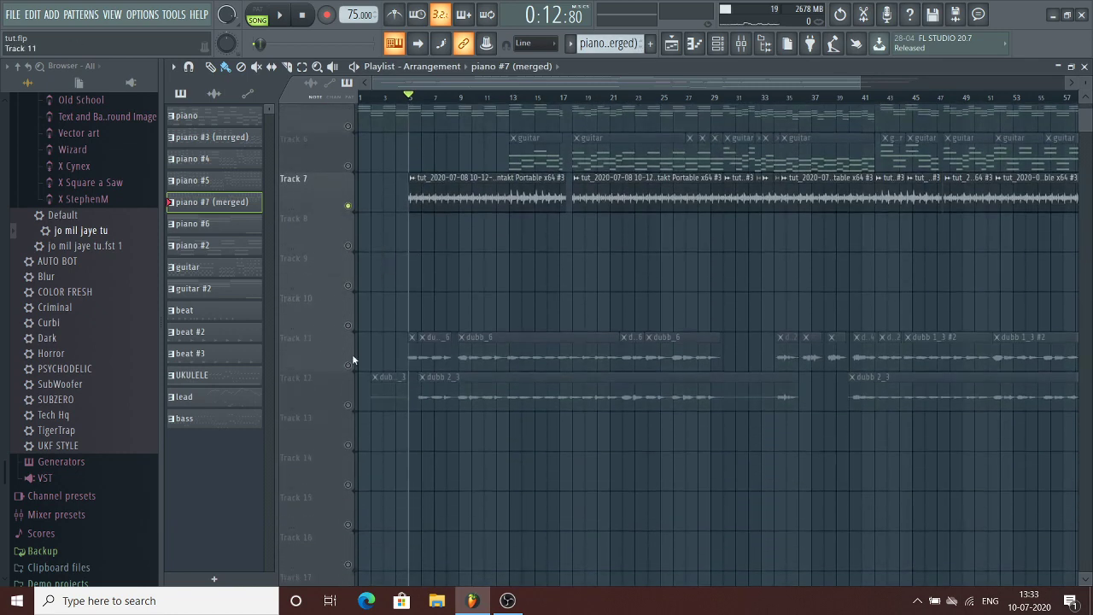
left_click(353, 361)
Step: Open Auto-Tune EFX on the vocal's mixer Insert 10 and examine its key, scale and retune settings during playback
left_click(718, 45)
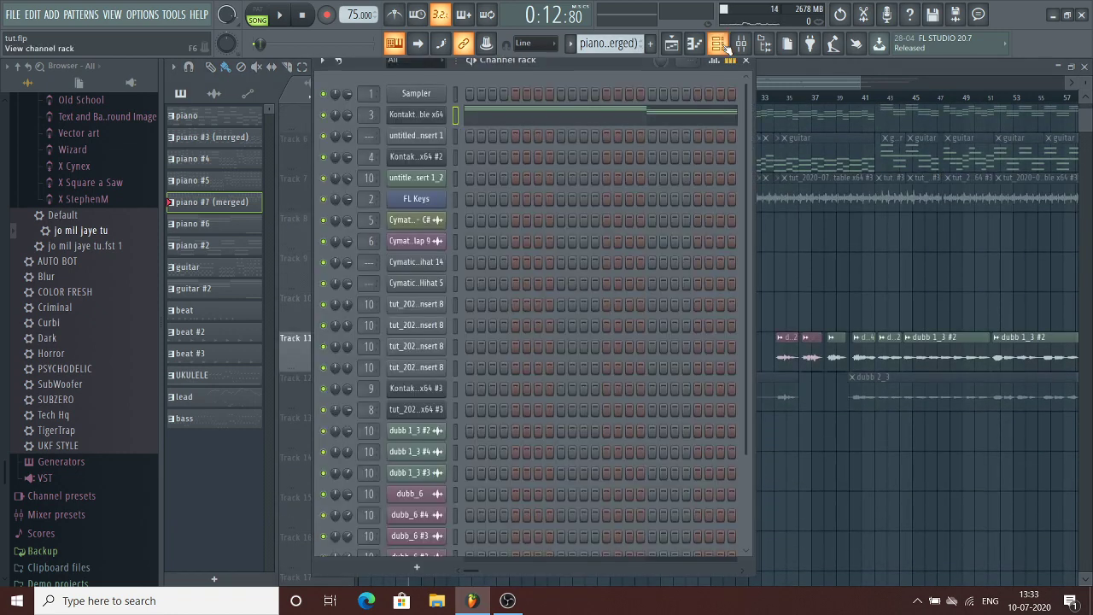
left_click(742, 44)
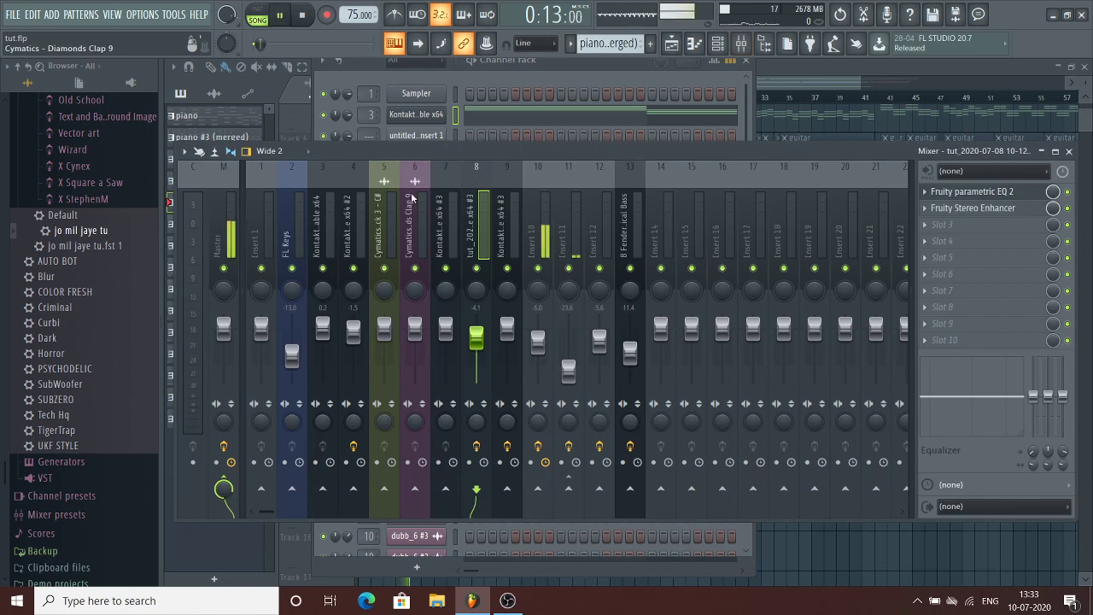
left_click(547, 201)
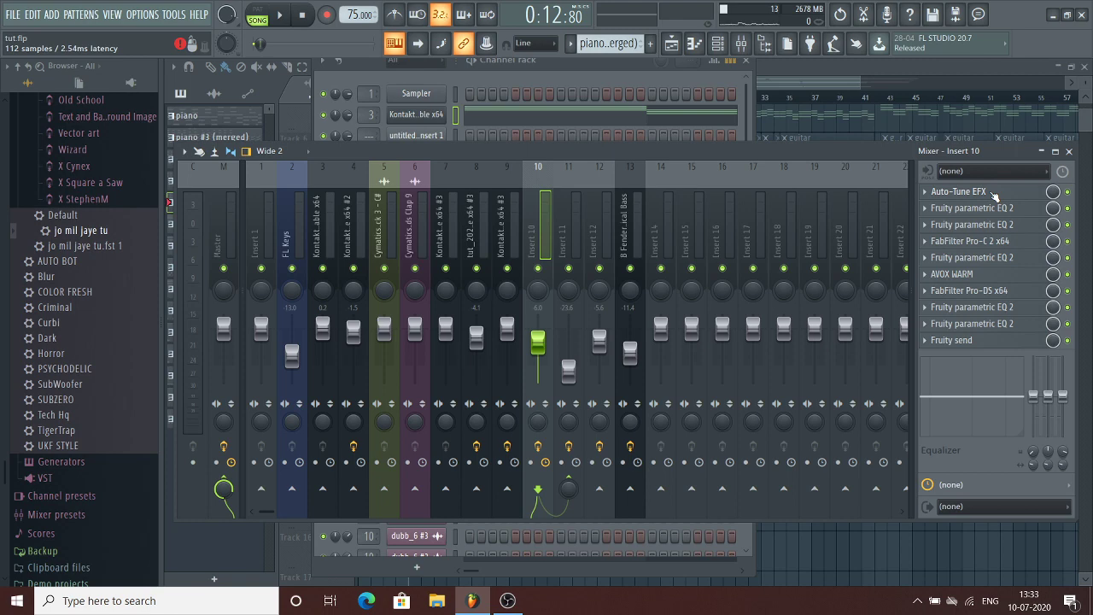
left_click(991, 193)
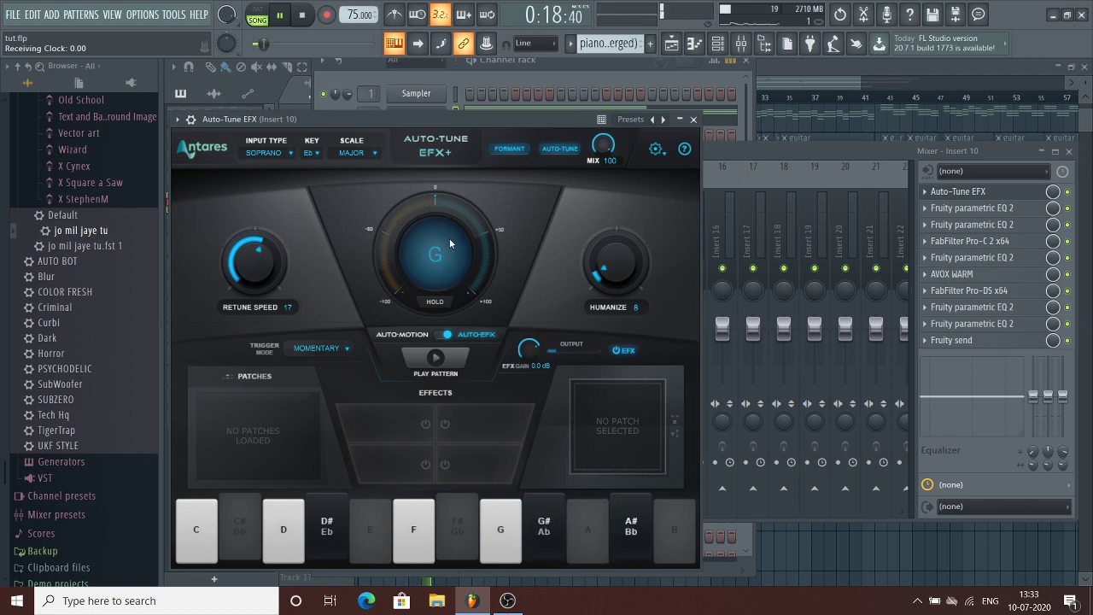
key("space")
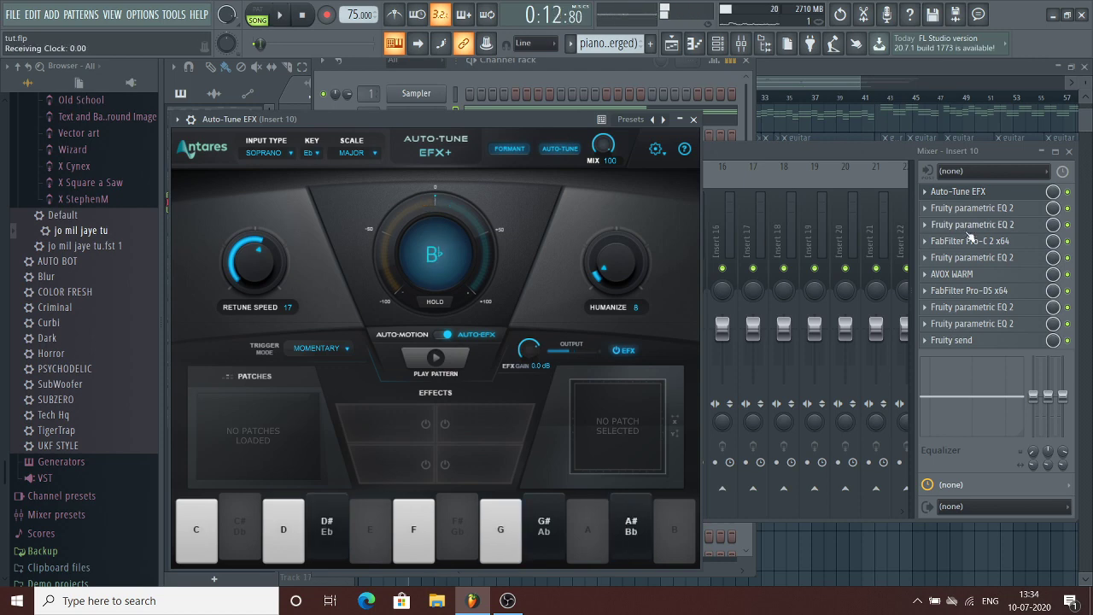
Step: Open the first two Fruity parametric EQ 2 effects on Insert 10 and nudge band 5 of the second slightly lower in frequency and gain
left_click(950, 209)
left_click_drag(337, 282, 336, 269)
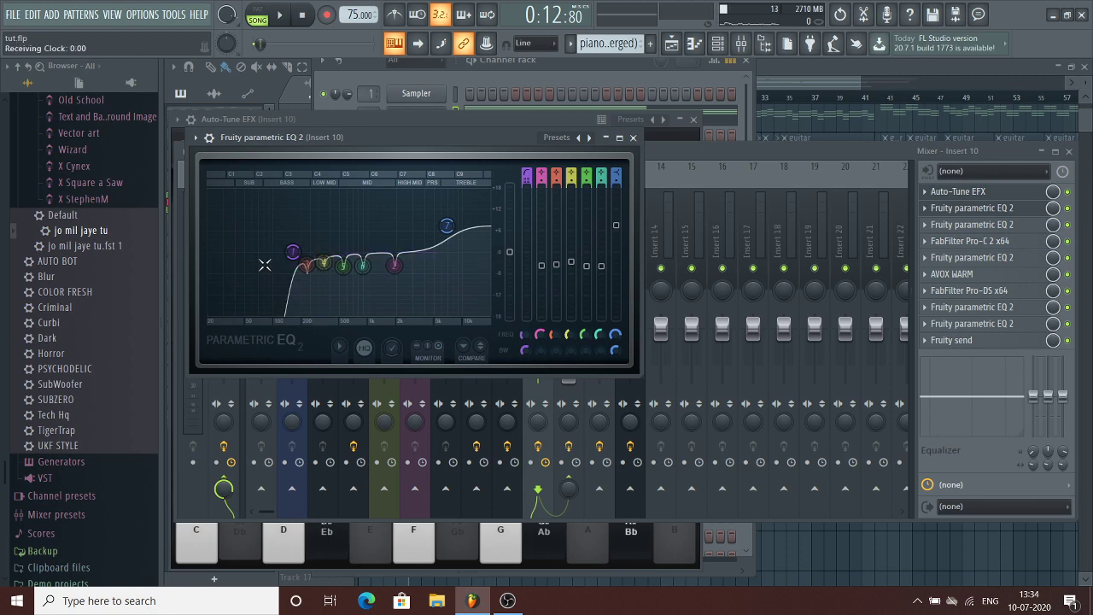
left_click(991, 225)
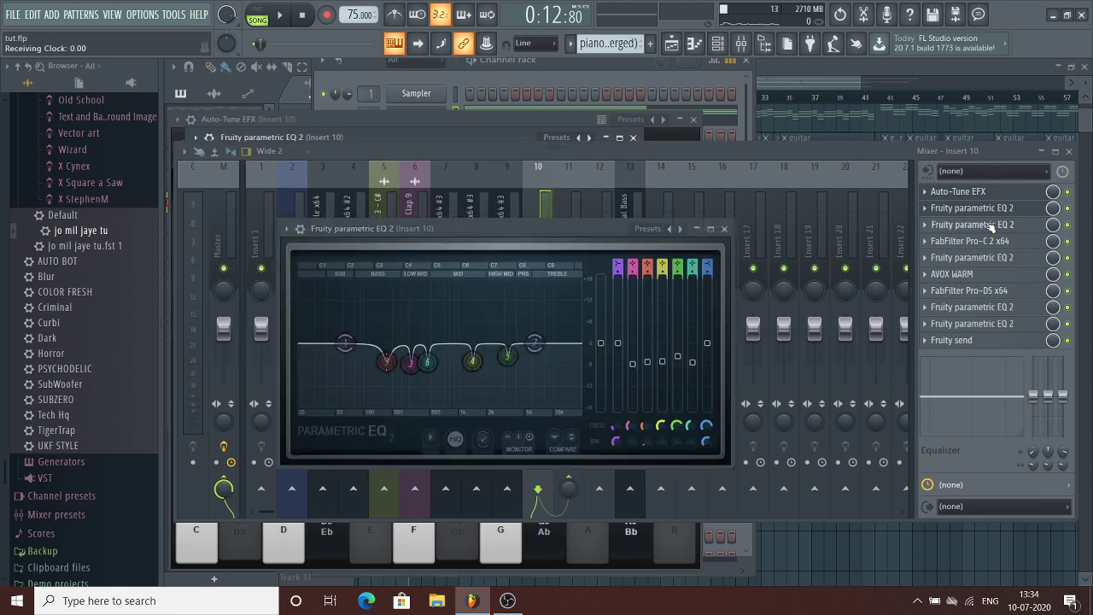
mouse_move(507, 354)
left_mouse_down()
mouse_move(503, 291)
mouse_move(504, 358)
left_mouse_up()
key("space")
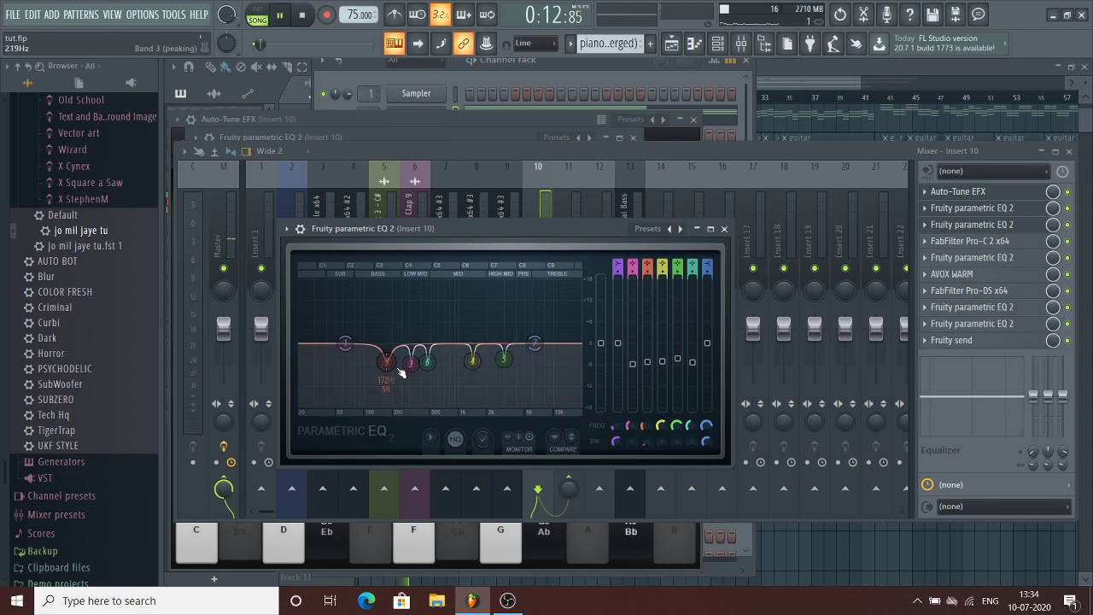
mouse_move(427, 362)
left_mouse_down()
mouse_move(427, 282)
mouse_move(427, 363)
left_mouse_up()
key("space")
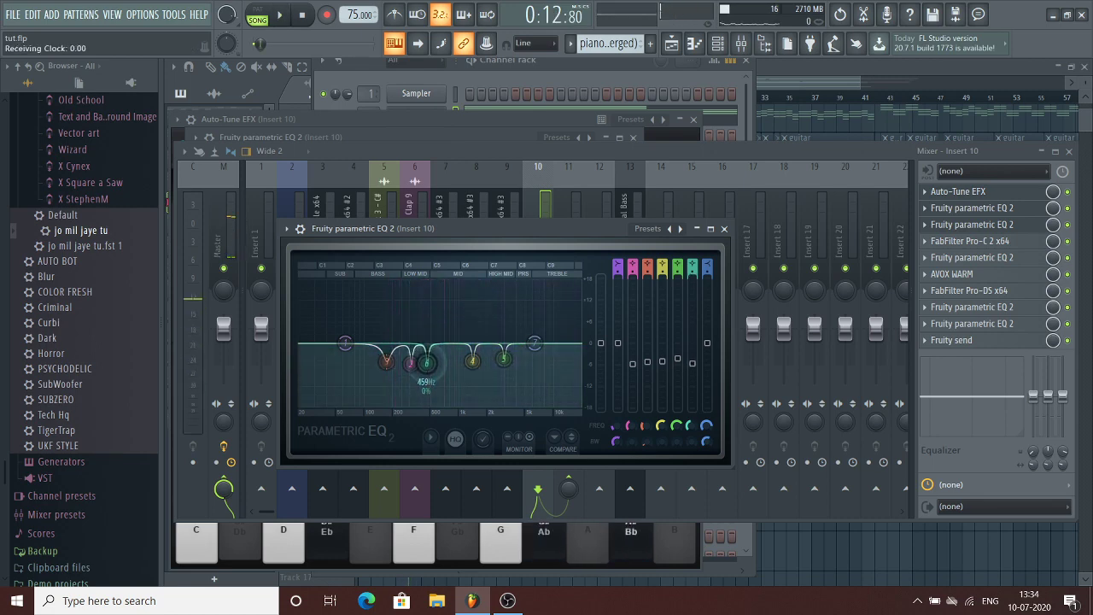
key("space")
key("space")
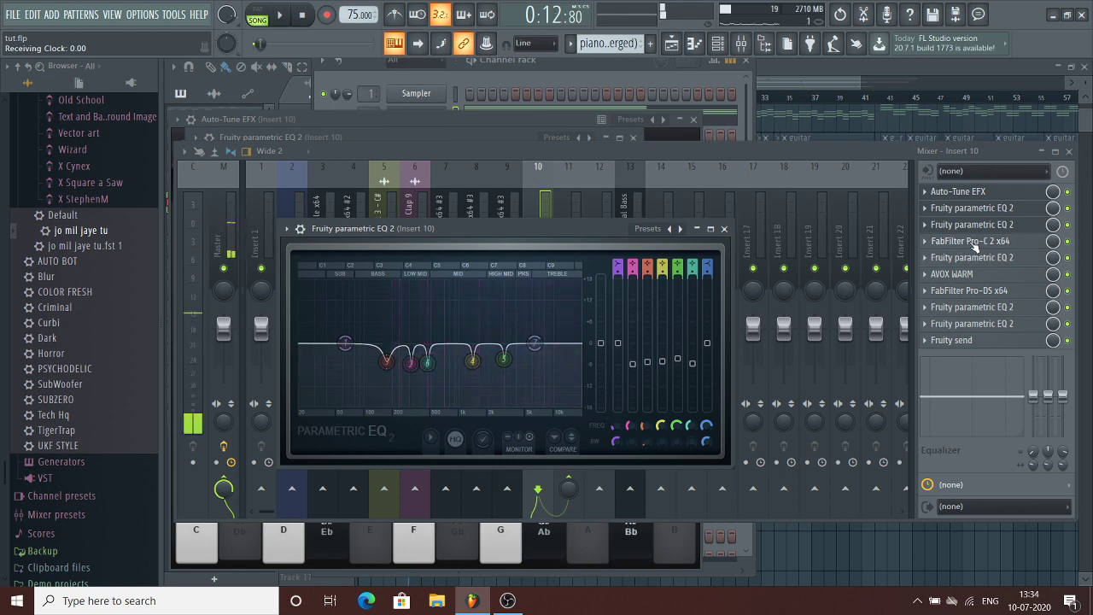
Step: Open FabFilter Pro-C 2 on Insert 10 and examine its threshold, ratio and wet gain settings
left_click(976, 243)
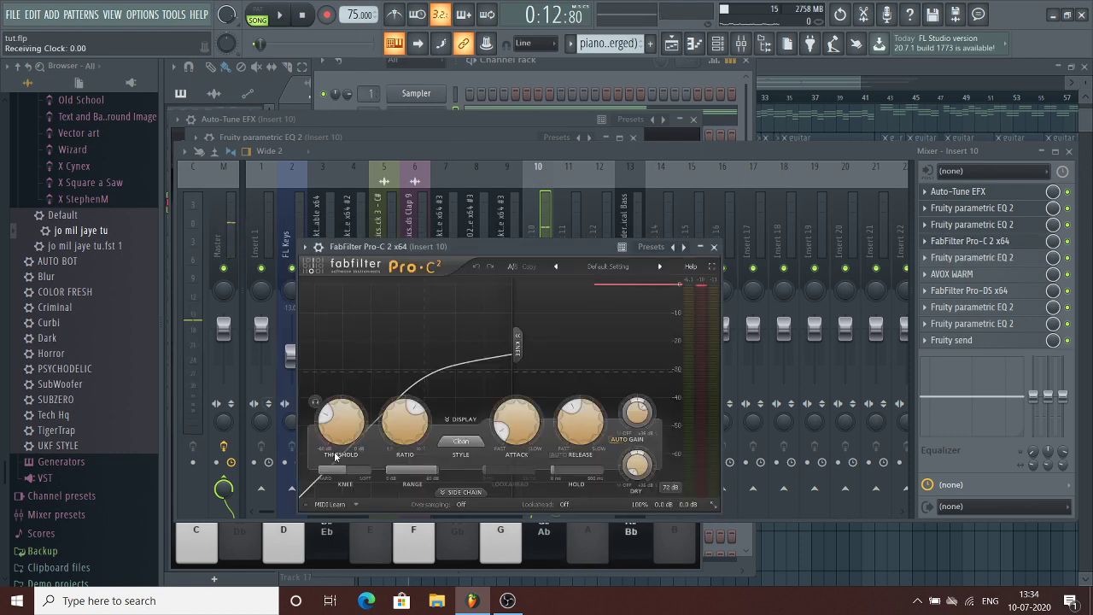
mouse_move(339, 415)
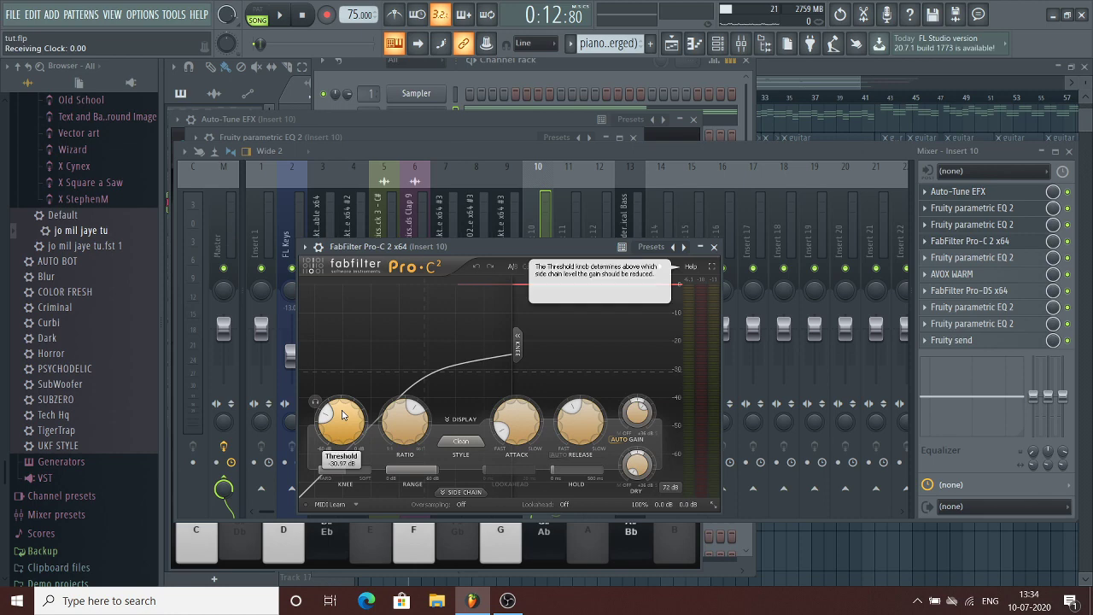
mouse_move(411, 438)
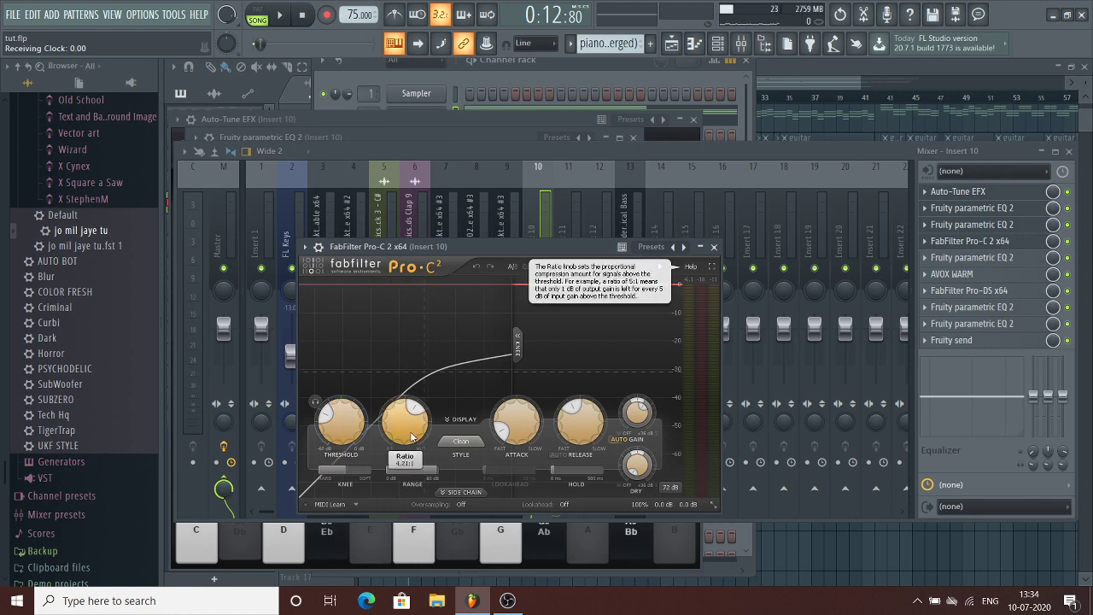
mouse_move(638, 415)
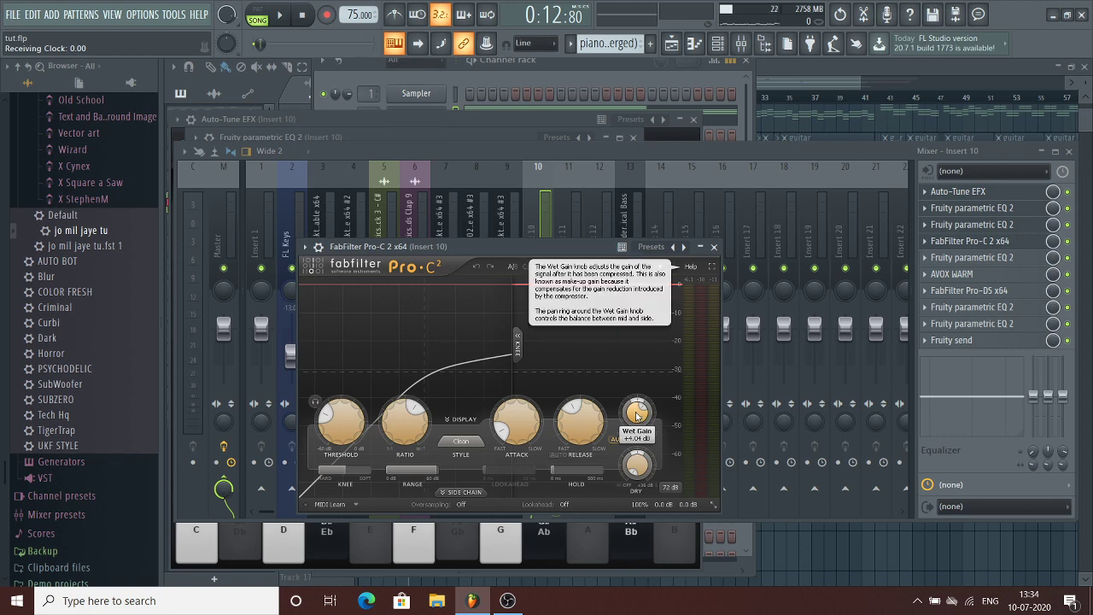
Step: Open the Fruity parametric EQ 2 that follows the compressor on Insert 10 and audition its cuts
left_click(993, 259)
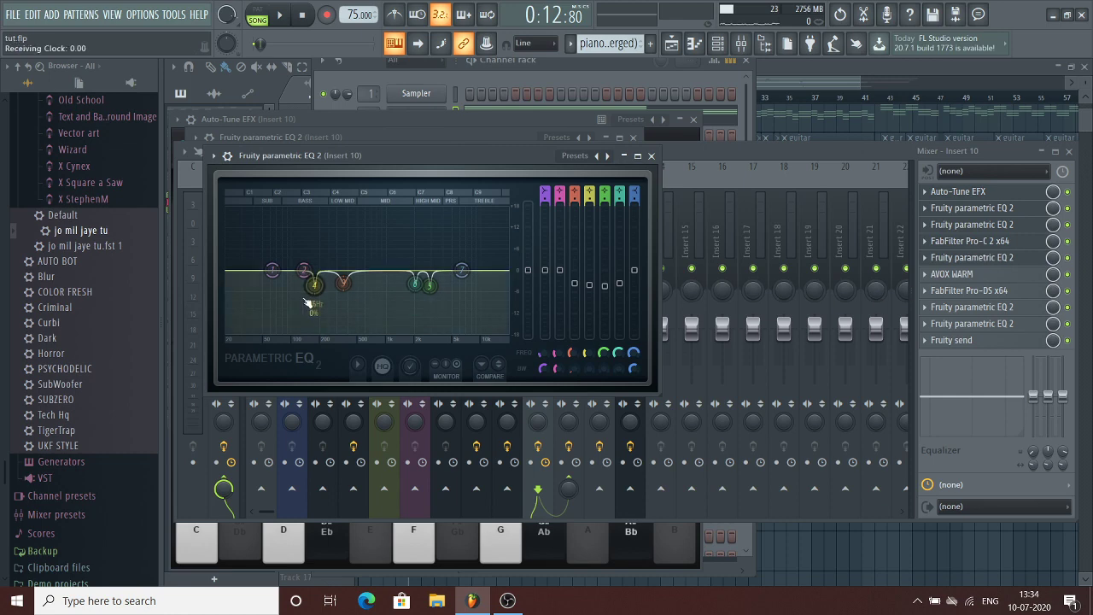
key("space")
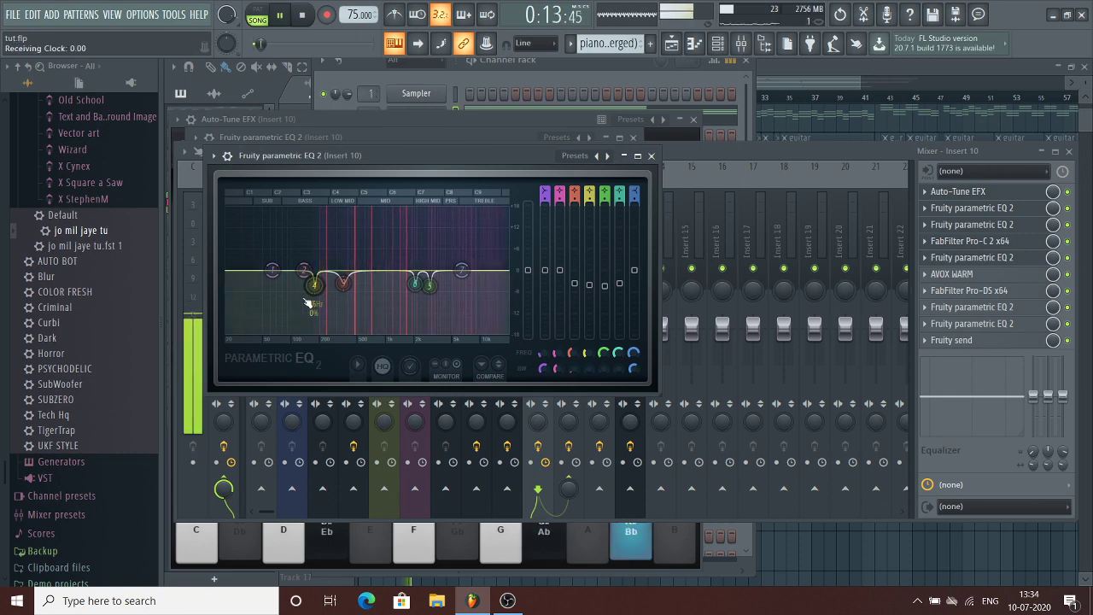
key("space")
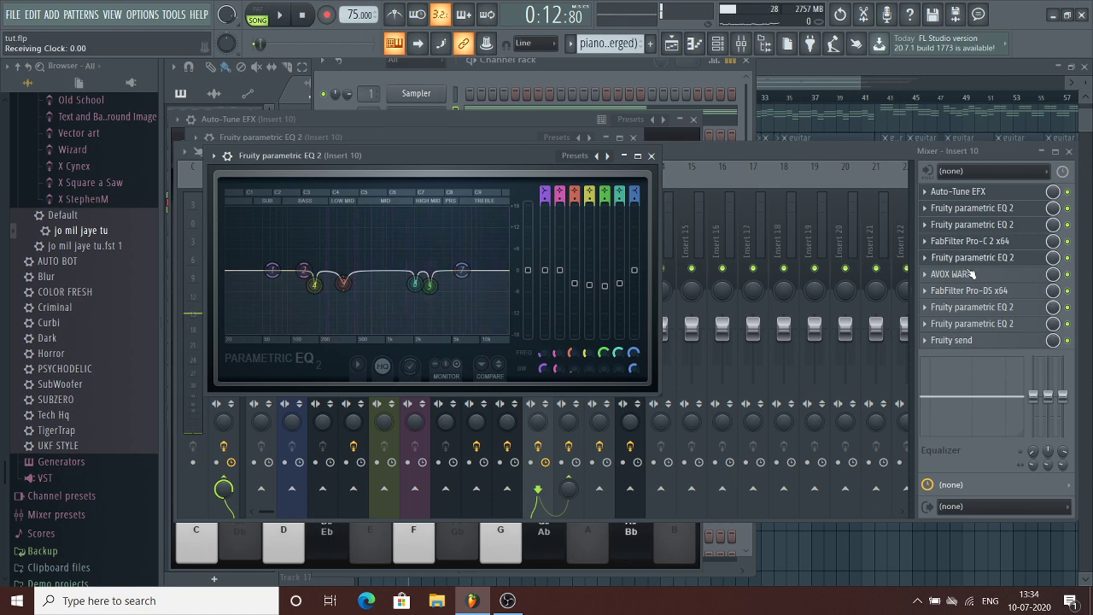
Step: Open AVOX WARM on Insert 10, examine its tube saturation settings and audition the effect on the vocal
left_click(973, 275)
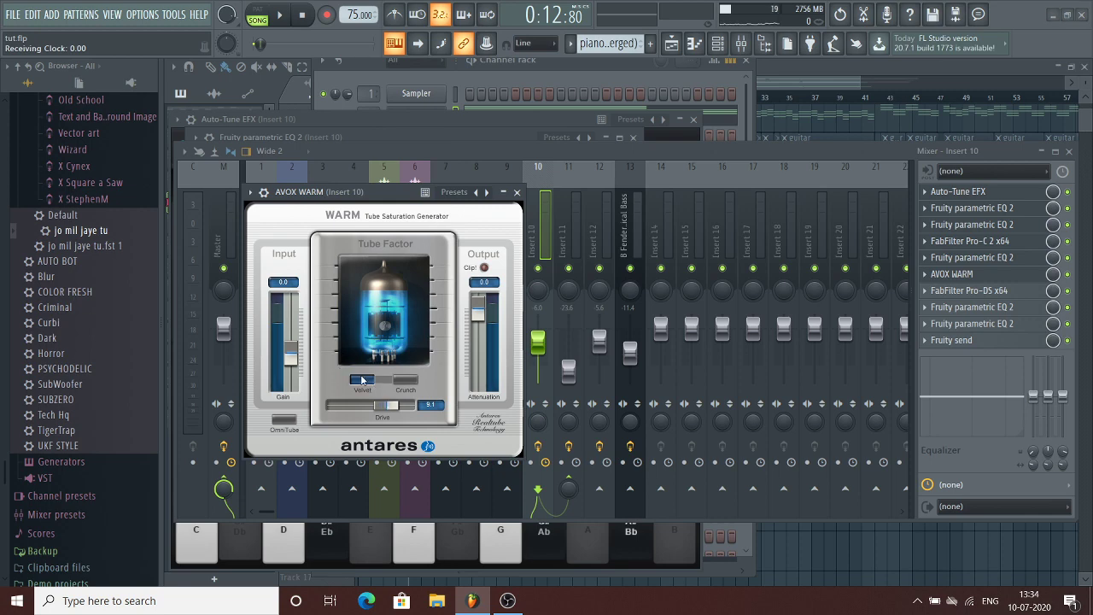
left_click(1069, 274)
key("space")
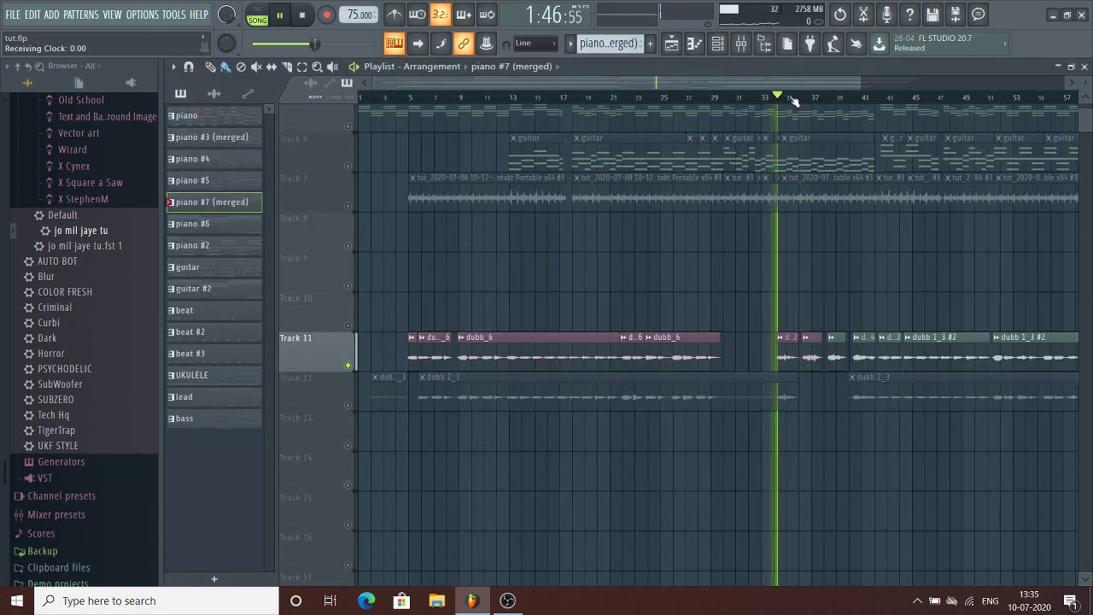
scroll(796, 100, "down", 3)
left_click(741, 45)
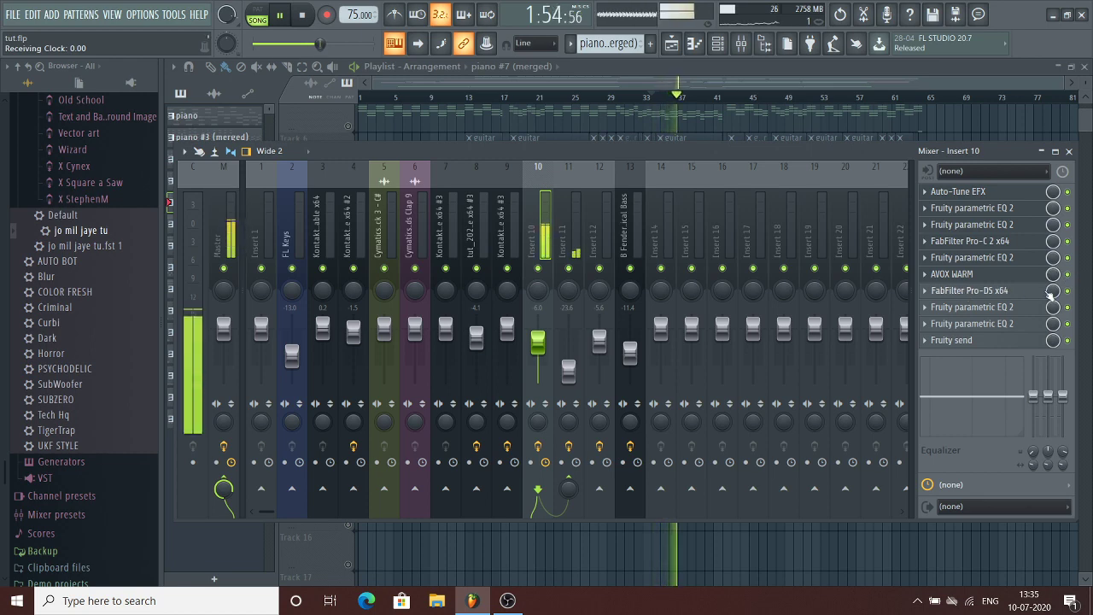
key("space")
Step: Open FabFilter Pro-DS on Insert 10 and examine its threshold, range and mode settings while the vocal plays
left_click(1002, 291)
left_click(1003, 292)
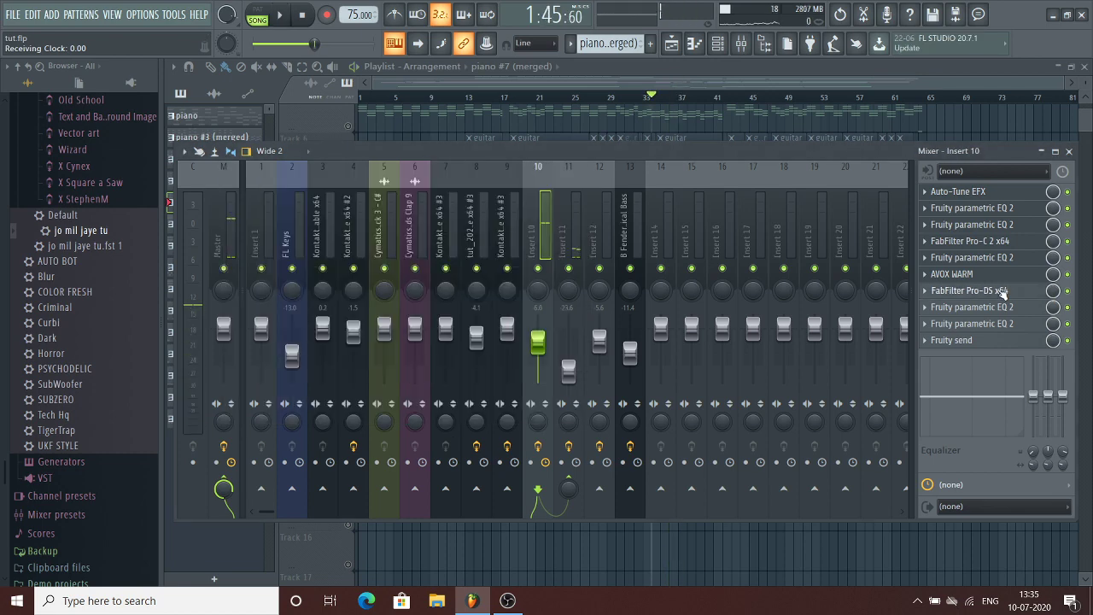
left_click(1002, 291)
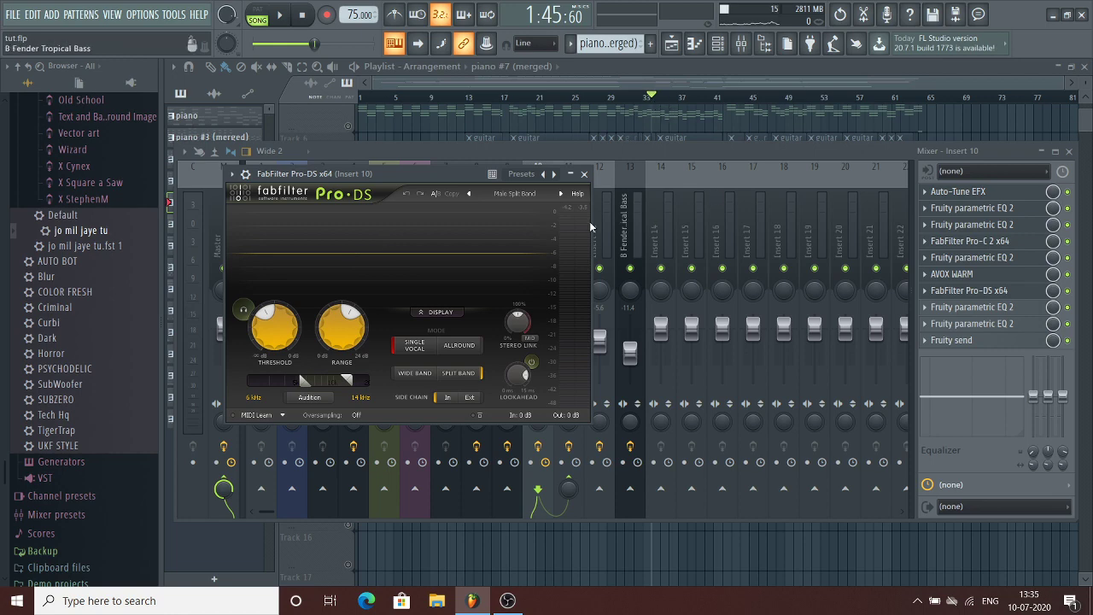
key("space")
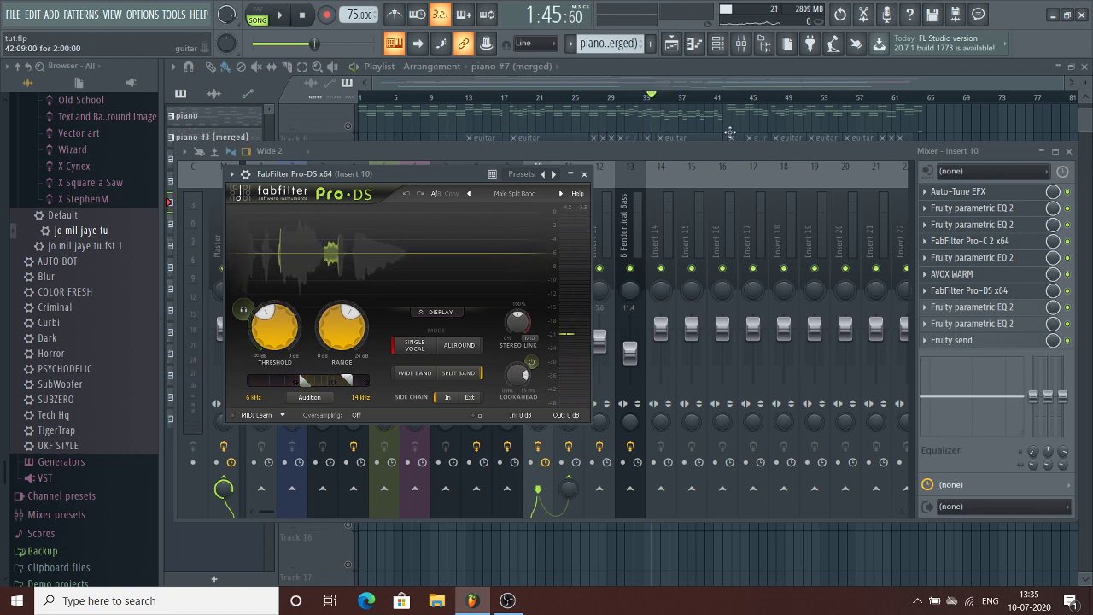
Step: Bypass FabFilter Pro-DS during playback to hear the vocal without de-essing, and re-enable it
left_click(1067, 291)
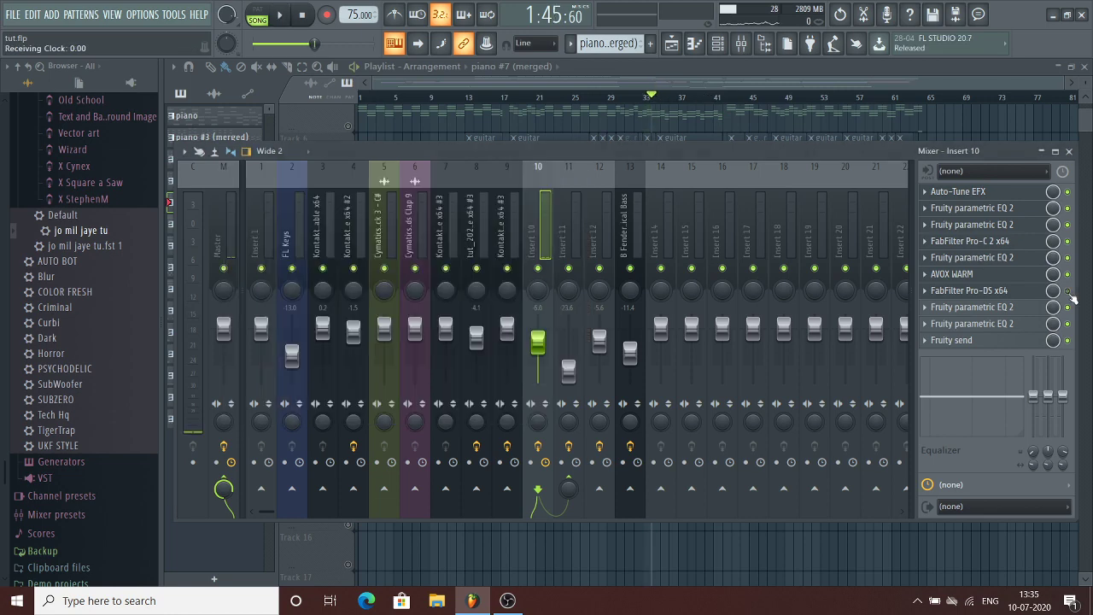
key("space")
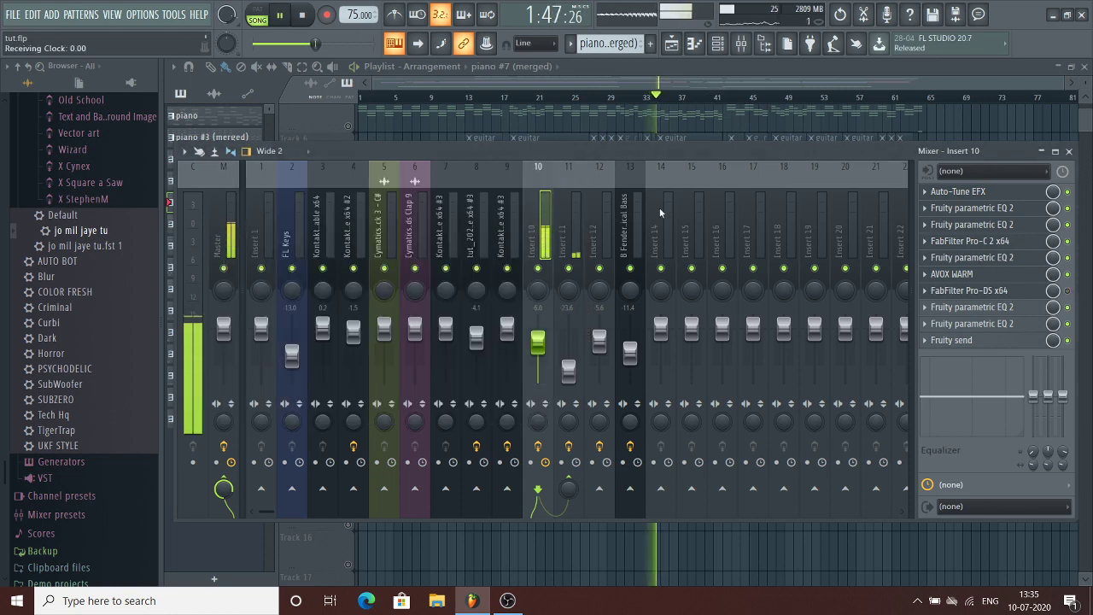
left_click(1068, 292)
key("space")
Step: Review the Fruity parametric EQ 2 in slot 8 of Insert 10 and delete the flat one from slot 9
left_click(985, 311)
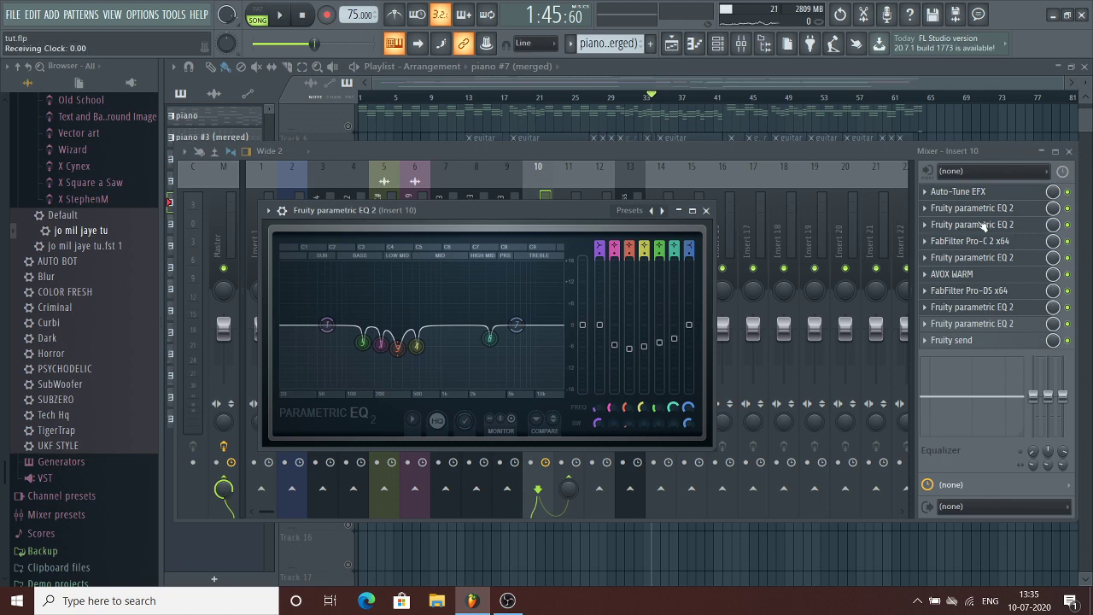
left_click(987, 326)
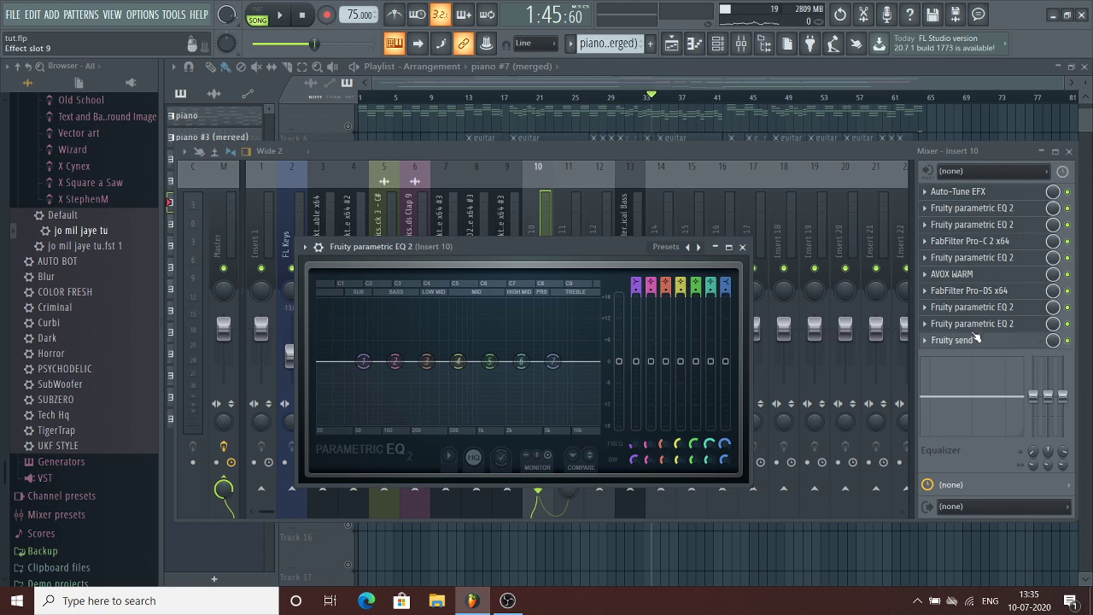
left_click(924, 325)
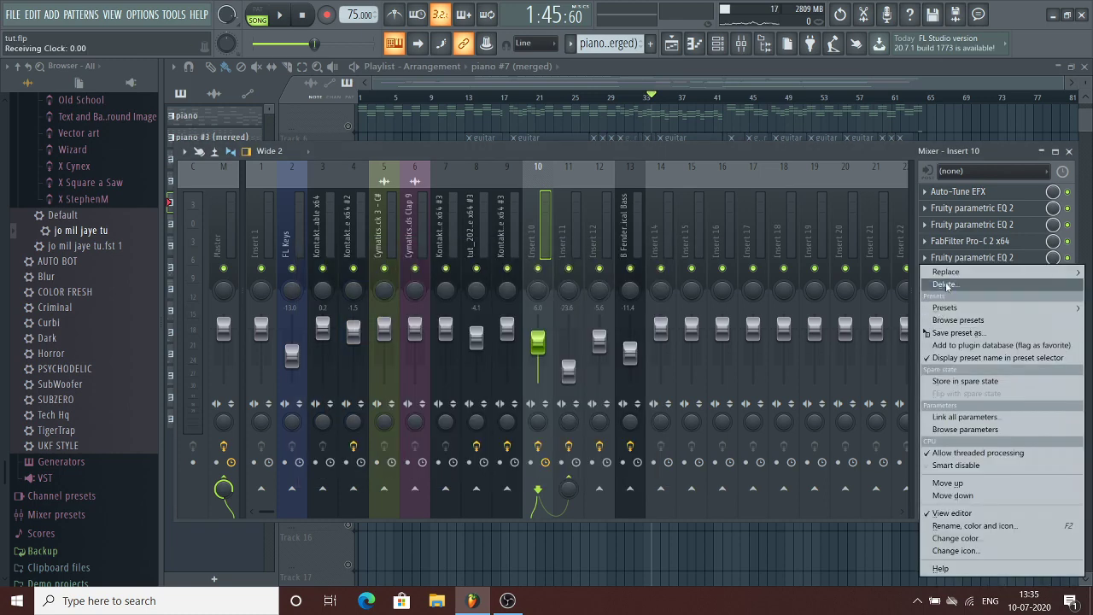
left_click(946, 283)
left_click(551, 344)
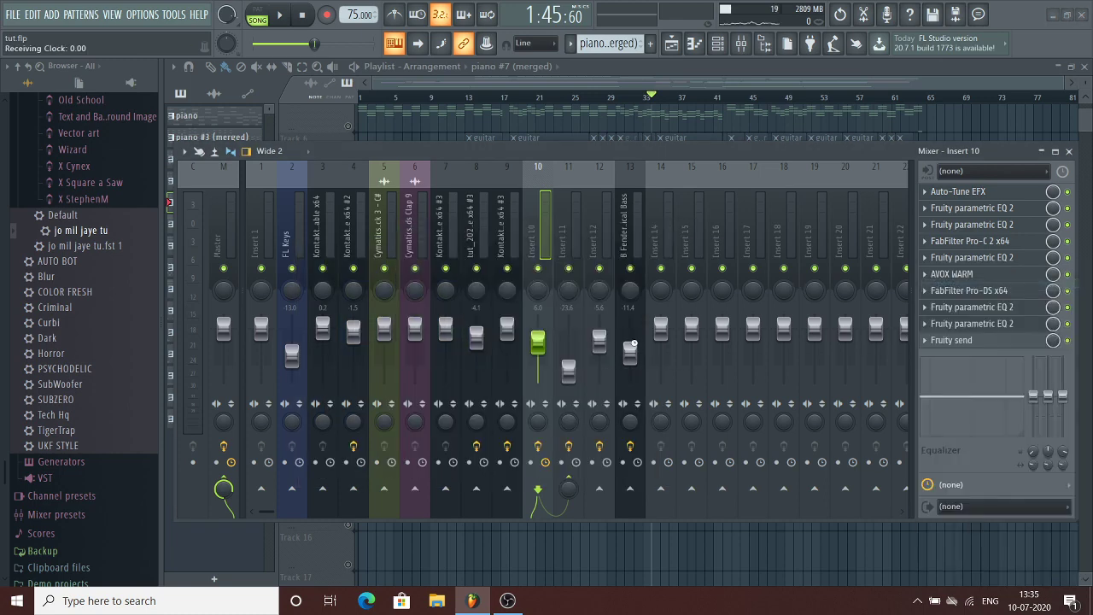
Step: Examine the Fruity send on Insert 10, and solo Insert 11 to audition its effect return
left_click(959, 341)
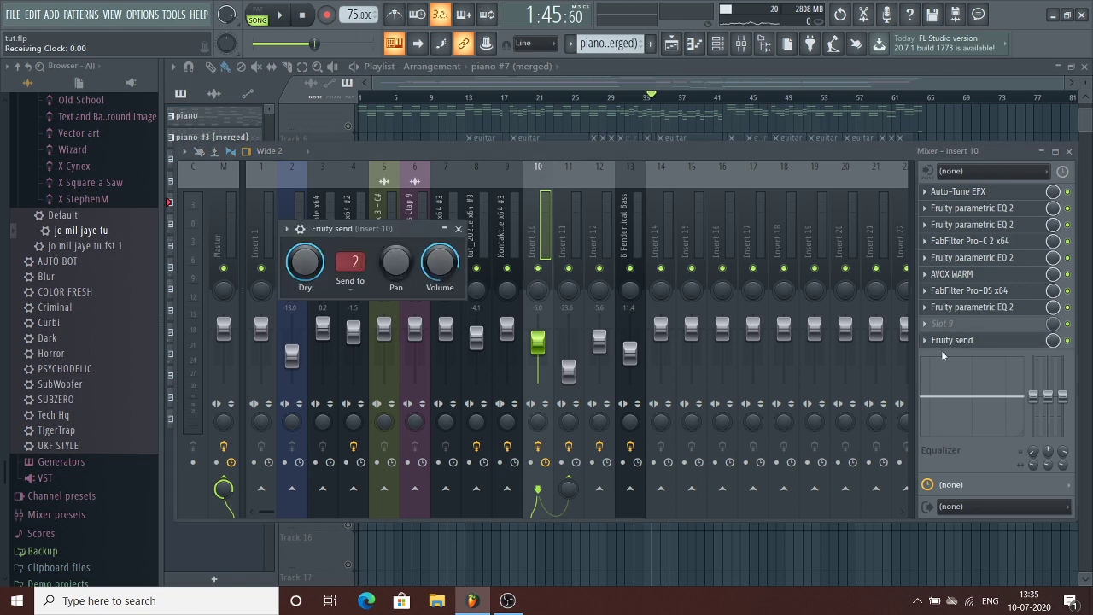
left_click(541, 188)
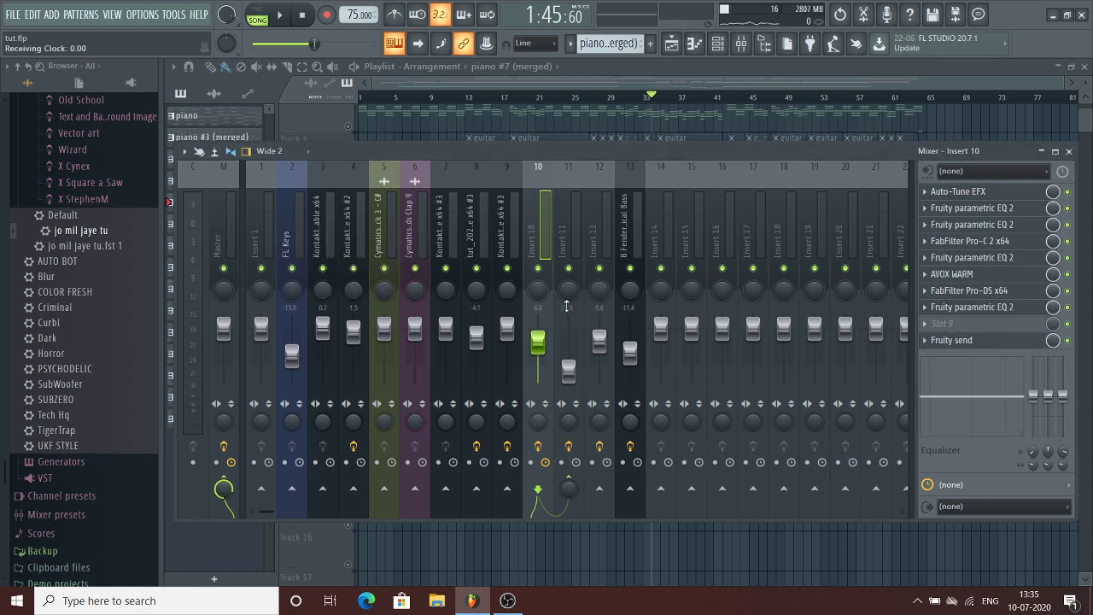
right_click(569, 269)
key("space")
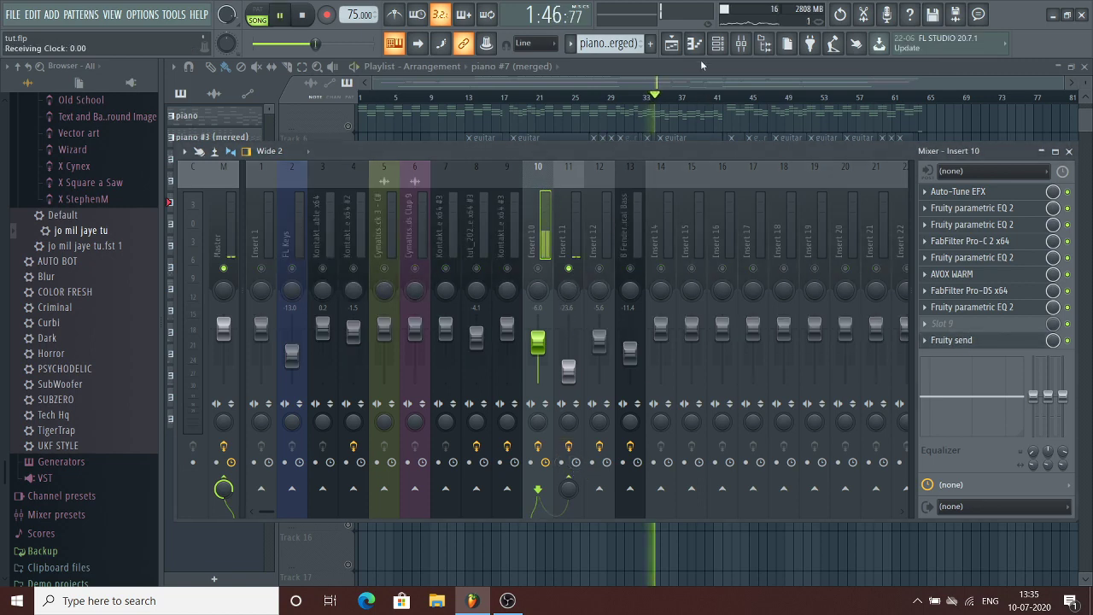
left_click(573, 206)
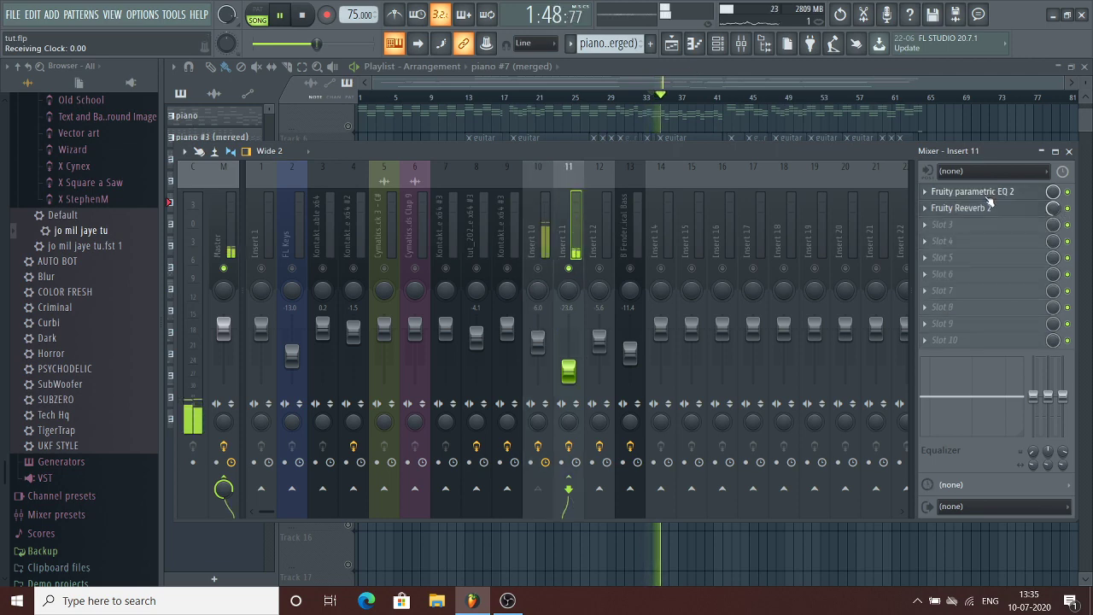
key("space")
Step: Examine the Fruity parametric EQ 2 and Fruity Reeverb 2 on Insert 11 and audition the reverb with the vocal
left_click(974, 191)
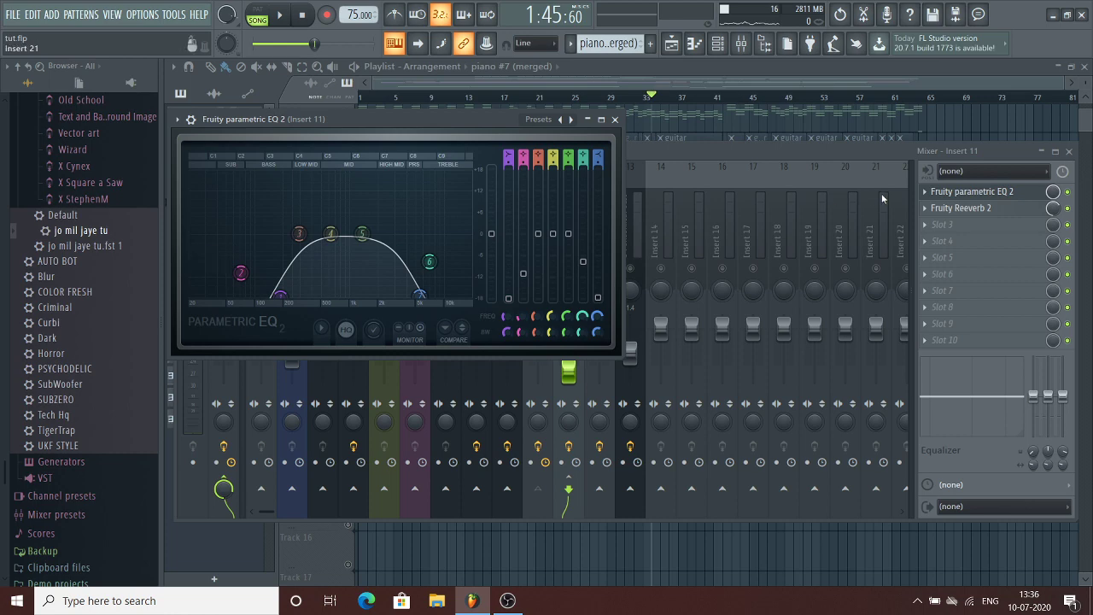
left_click(969, 210)
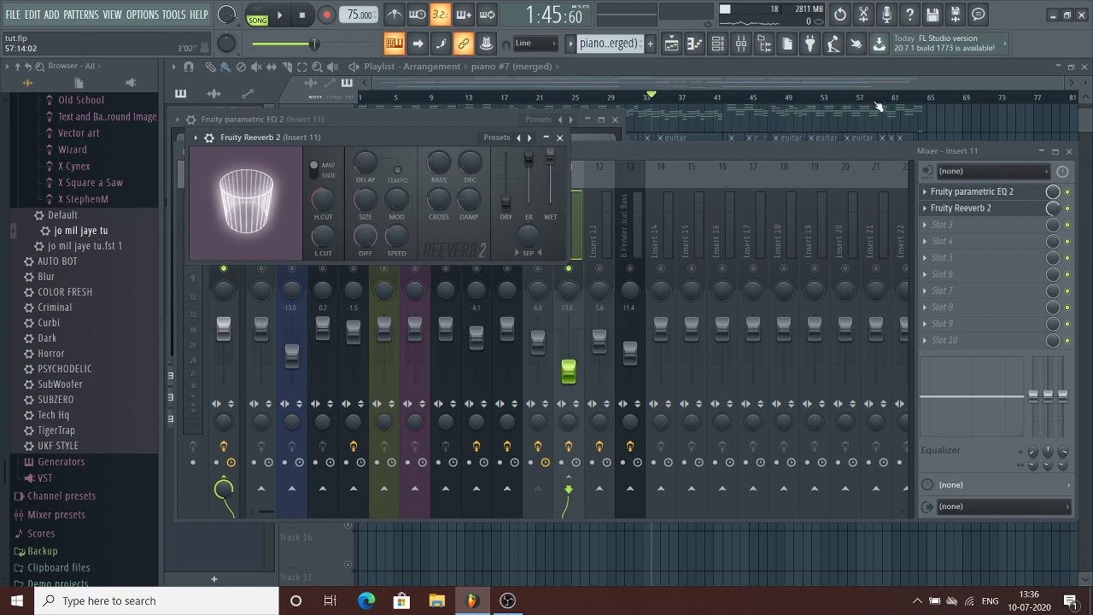
left_click(978, 104)
left_click(741, 44)
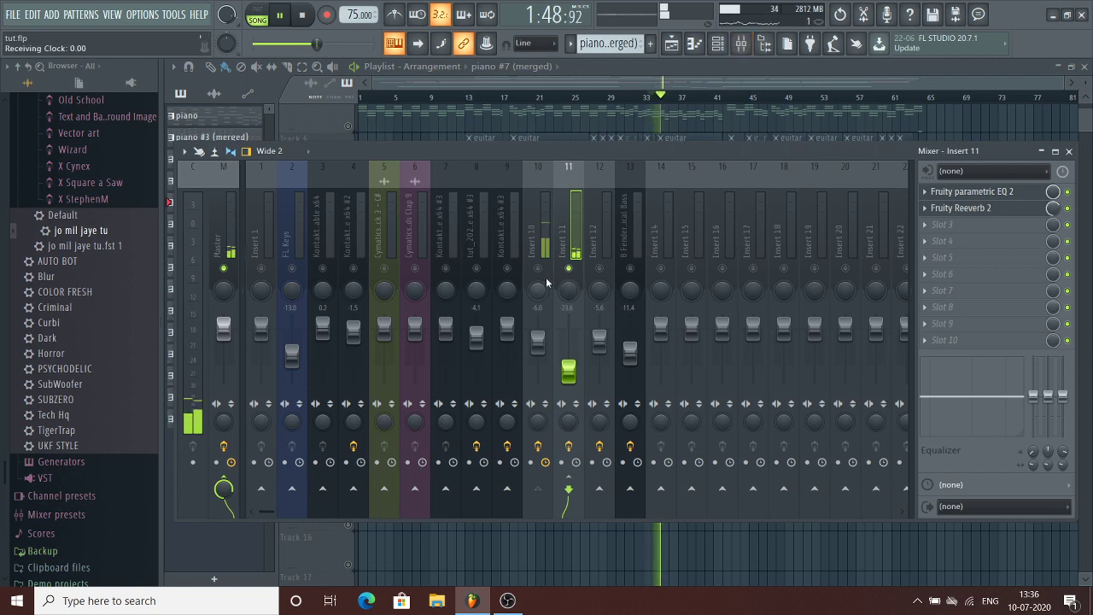
key("space")
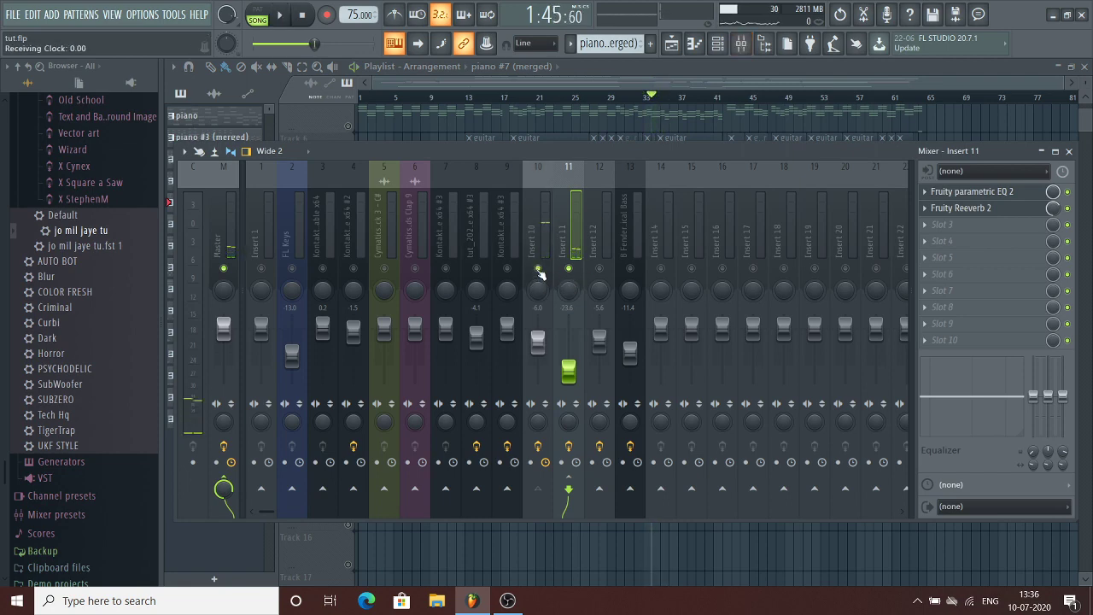
Step: End the soloing in the mixer and re-enable the instrument tracks in the playlist
right_click(539, 270)
key("F9")
scroll(532, 215, "up", 5)
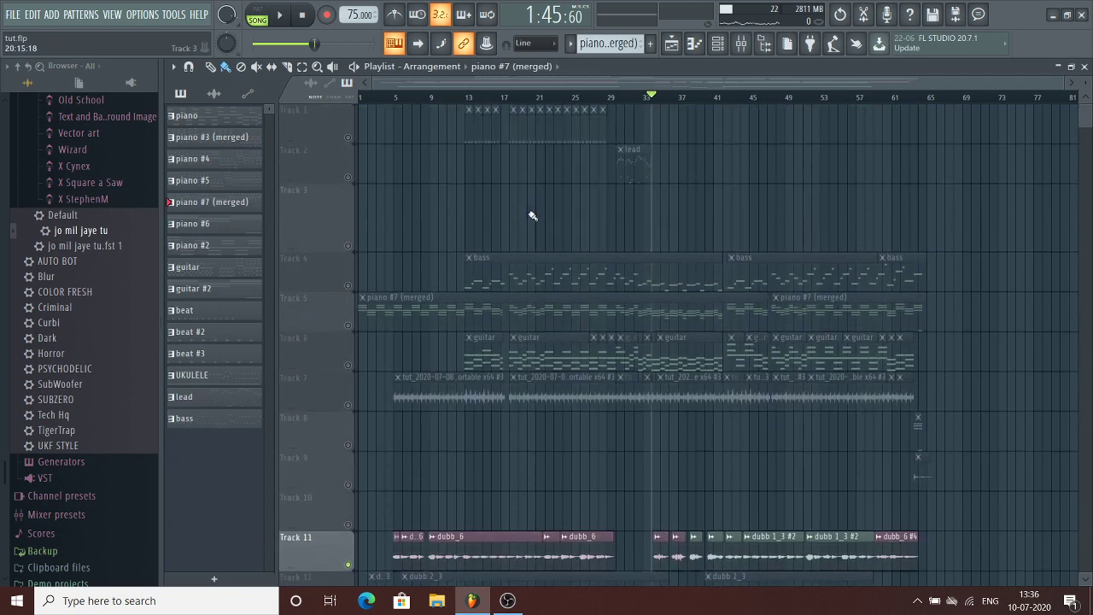
right_click(349, 364)
right_click(352, 365)
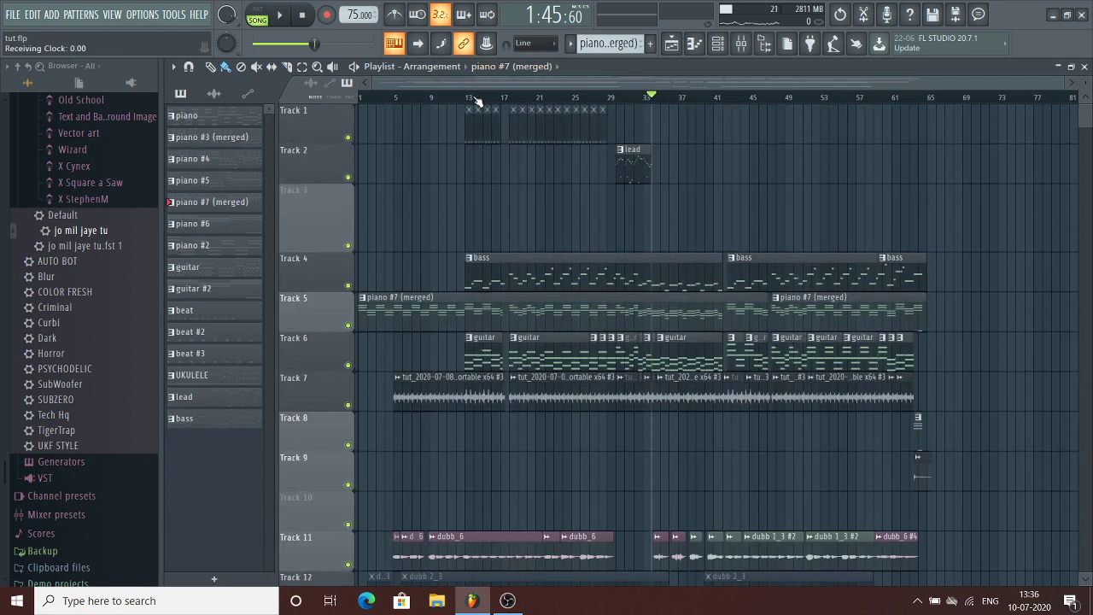
Step: Solo the guitar on Track 6 and play it from bar 13
scroll(478, 101, "up", 6)
left_click(419, 99)
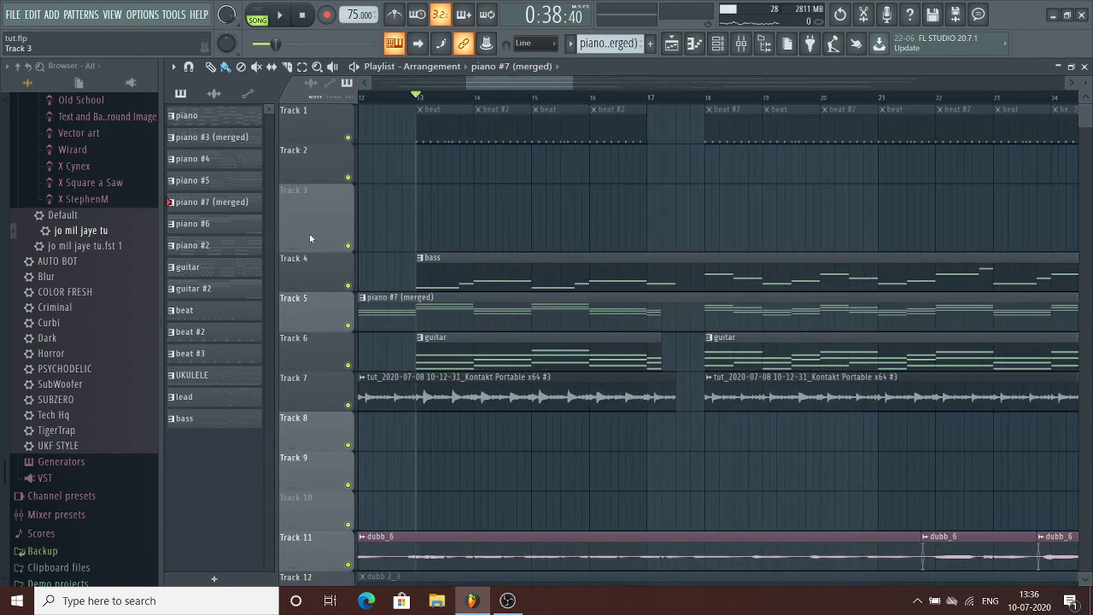
right_click(349, 365)
key("space")
left_click(720, 44)
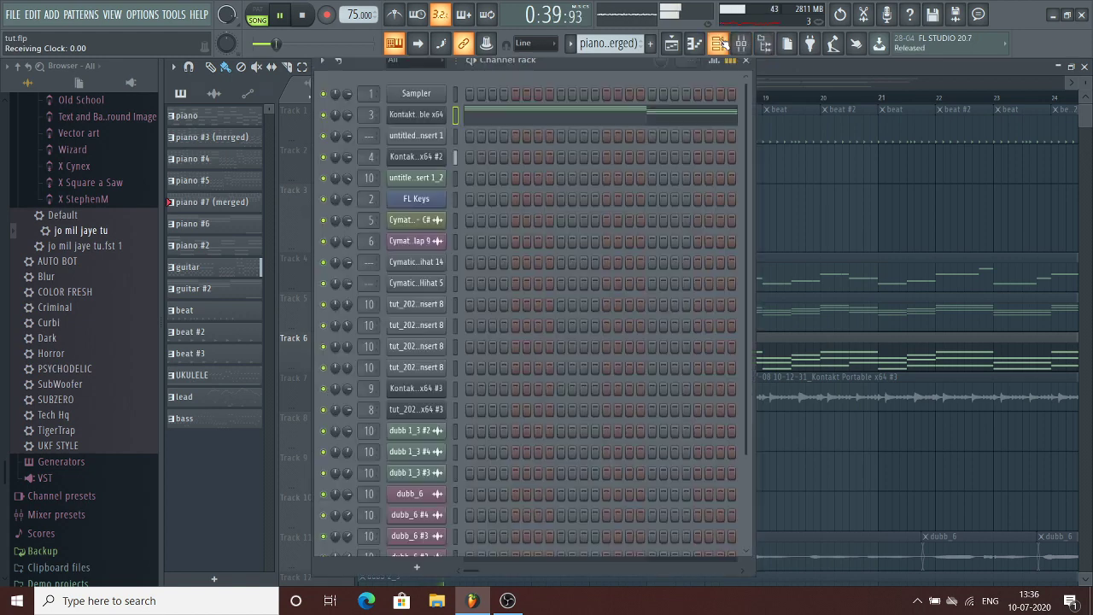
key("space")
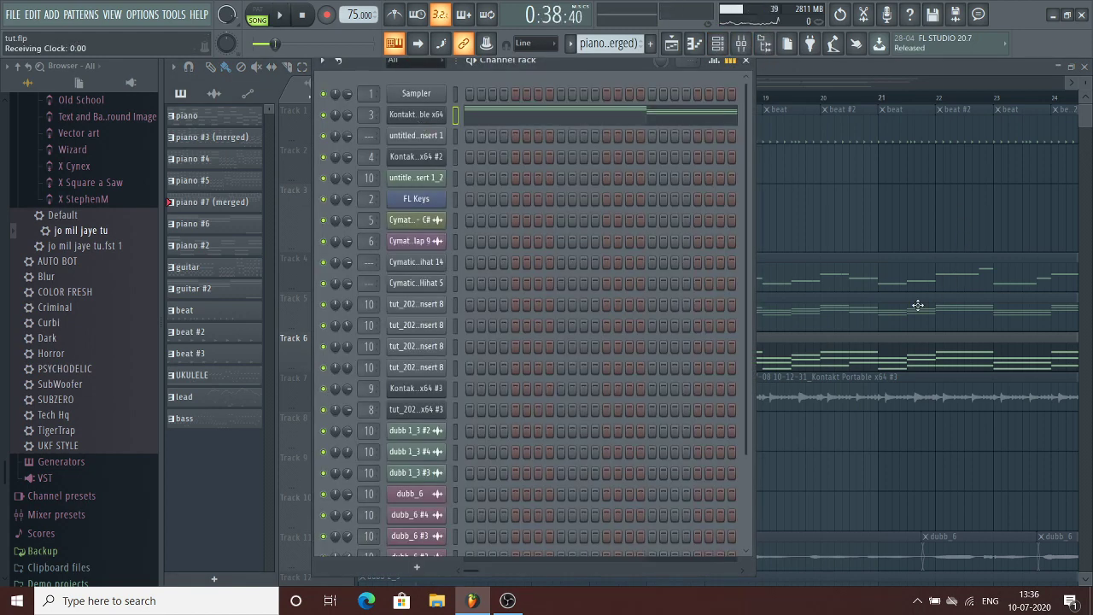
Step: Open the first Kontakt Portable channel in the channel rack and examine its Strummed Acoustic 2 instrument
key("F6")
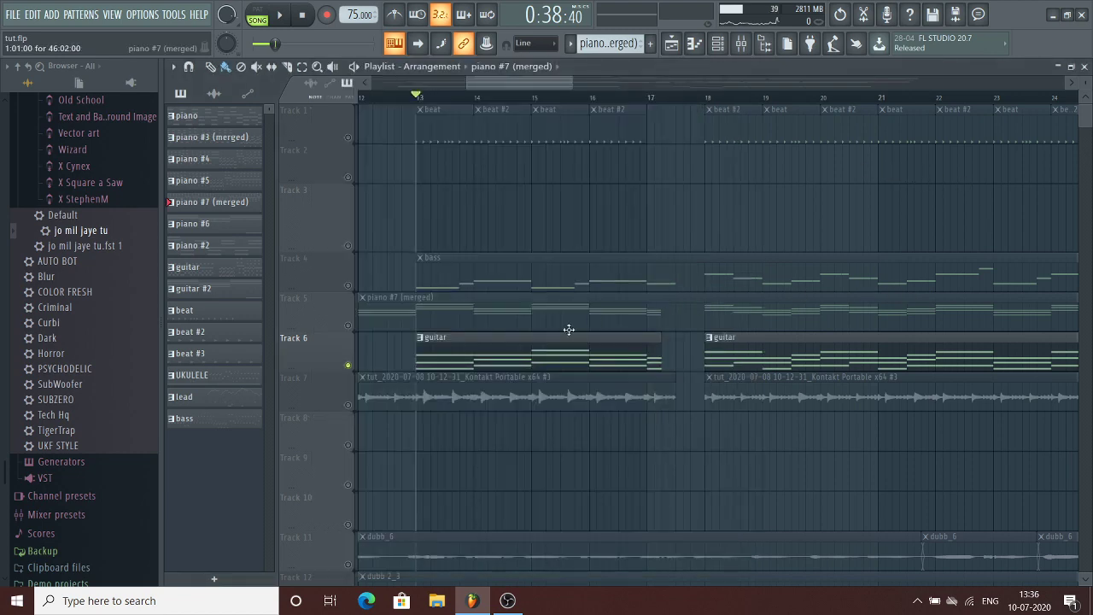
left_click(718, 44)
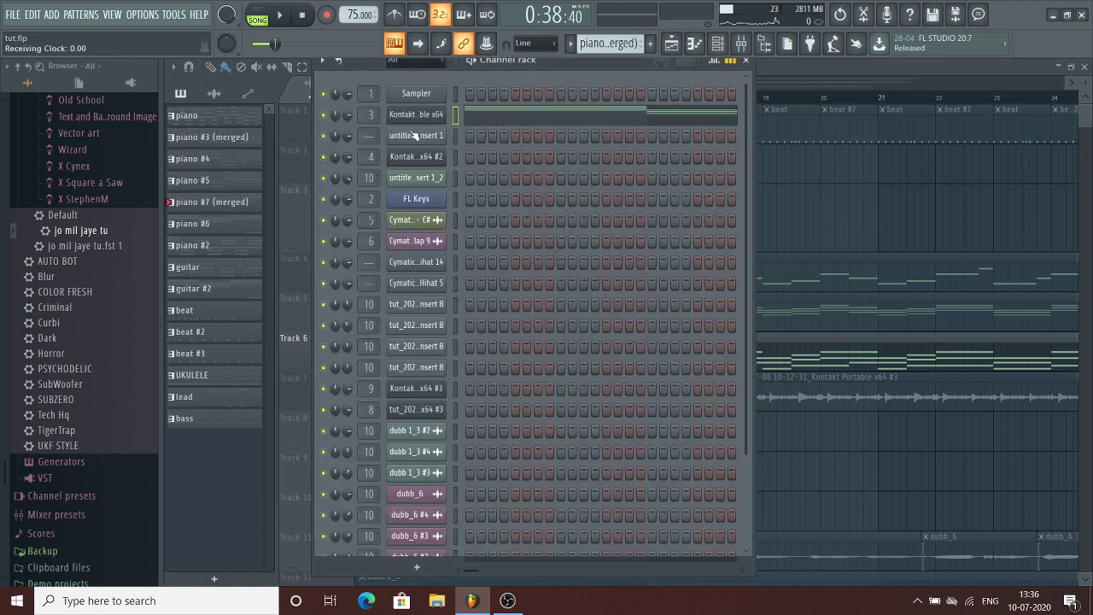
left_click(415, 95)
left_click(416, 118)
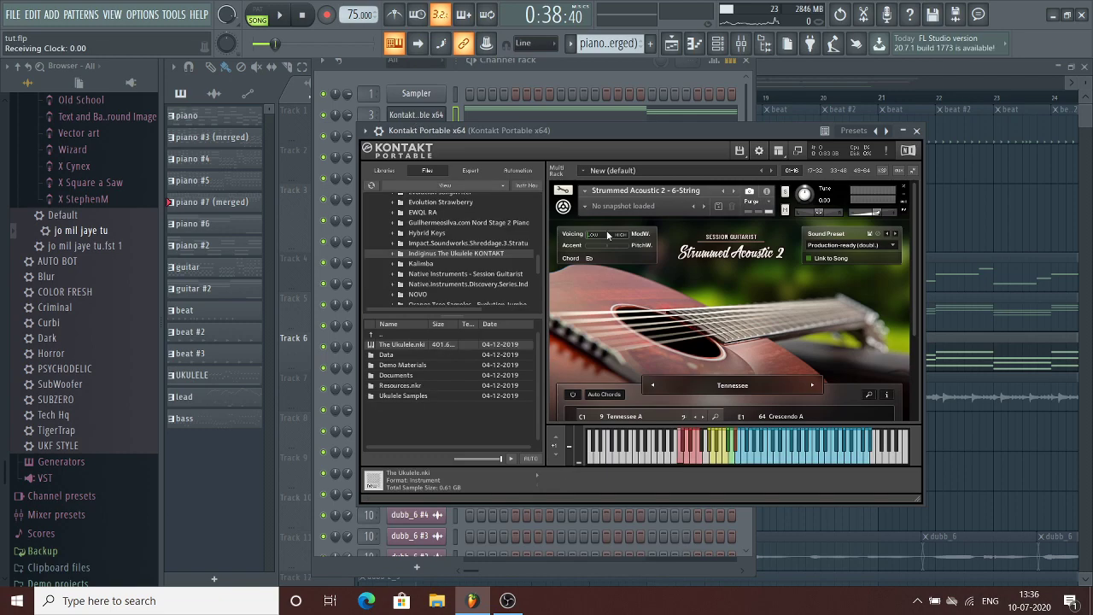
left_click(1013, 178)
Step: Open the guitar pattern's notes in the piano roll and examine the Electric Sunburst instrument in Kontakt Portable #2
double_click(903, 338)
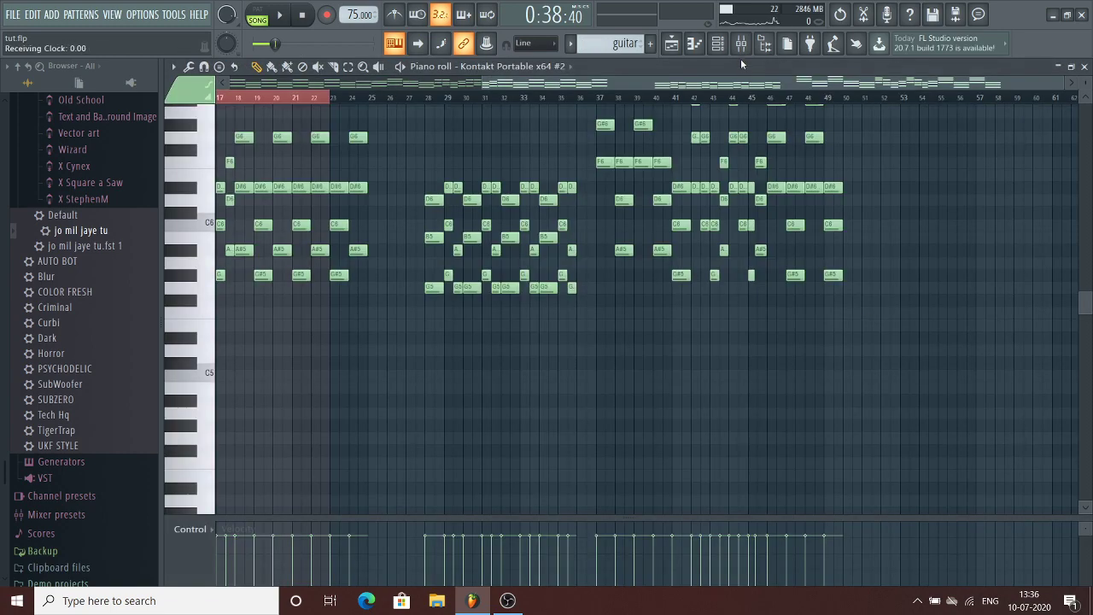
left_click(718, 45)
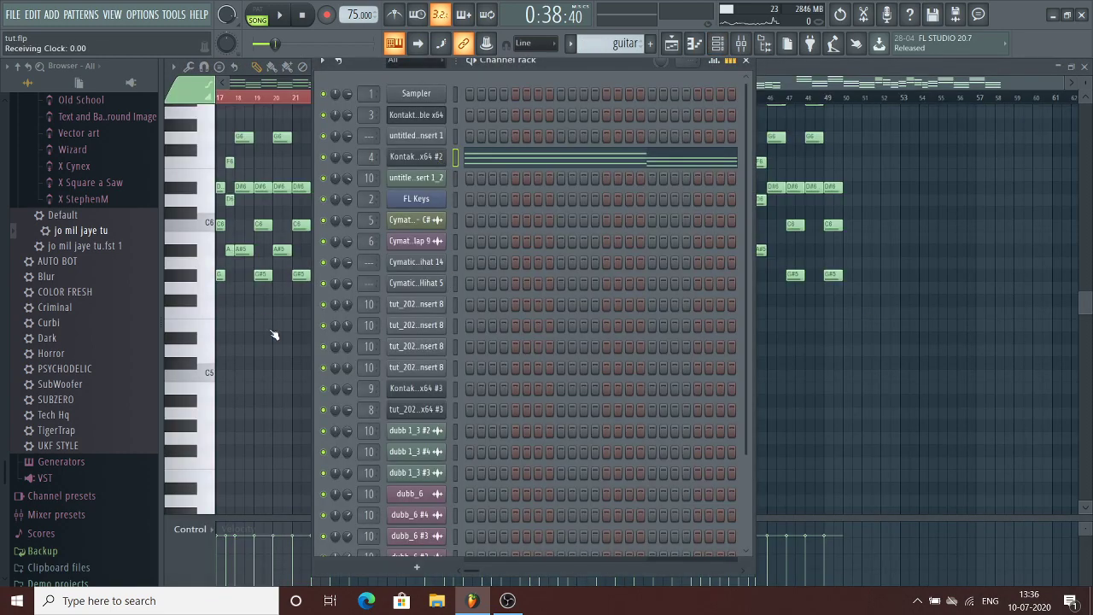
left_click(416, 157)
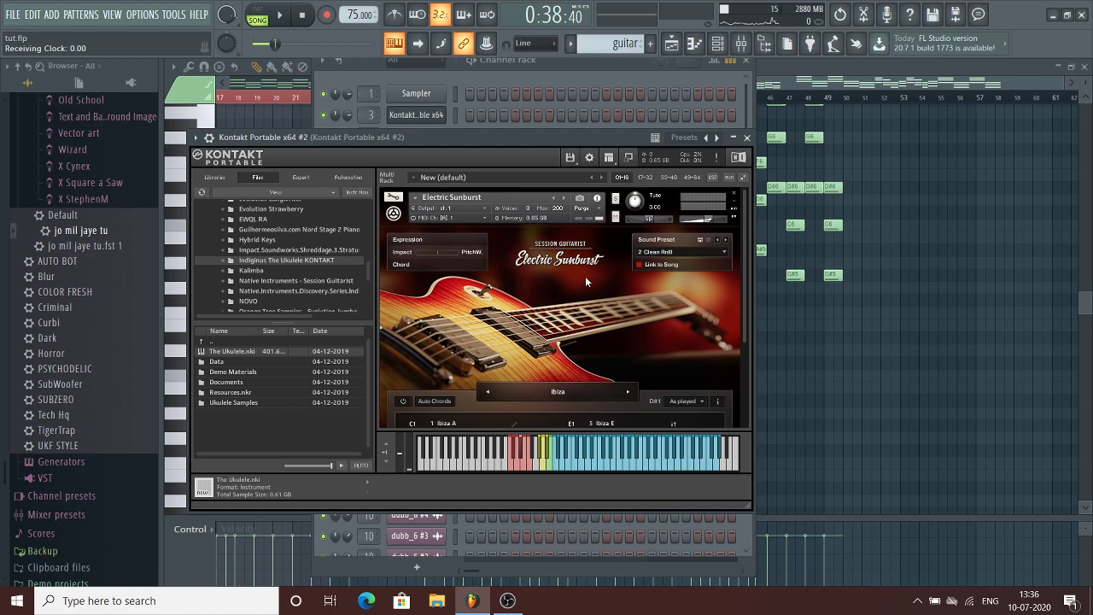
left_click(1083, 70)
Step: Solo the recorded Kontakt audio on Track 7 and enable the vocal on Track 11 alongside it
right_click(873, 228)
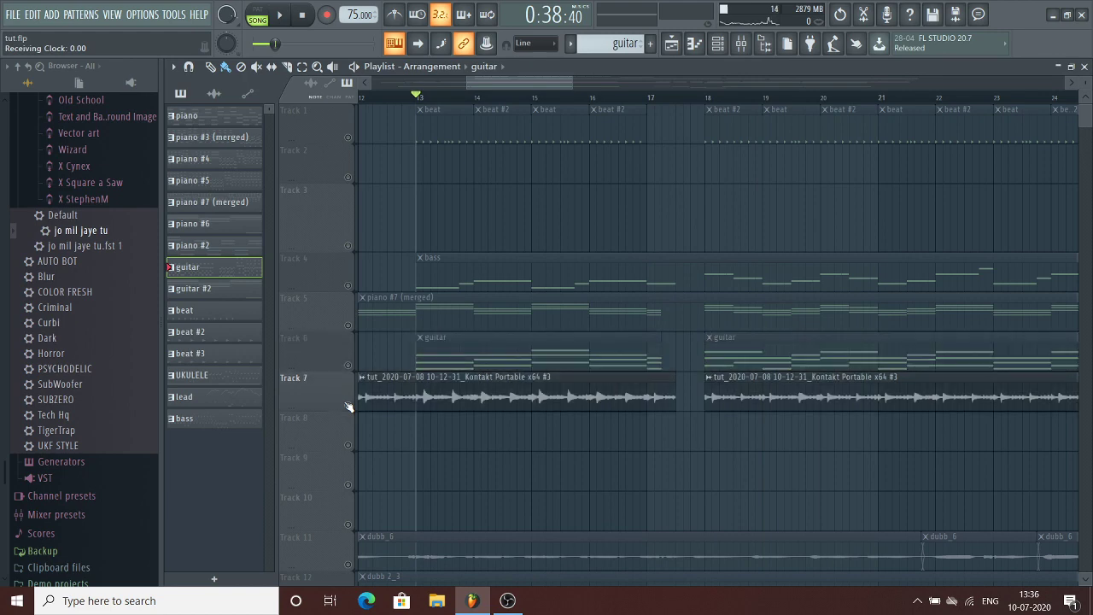
scroll(373, 461, "down", 2)
left_click(351, 489)
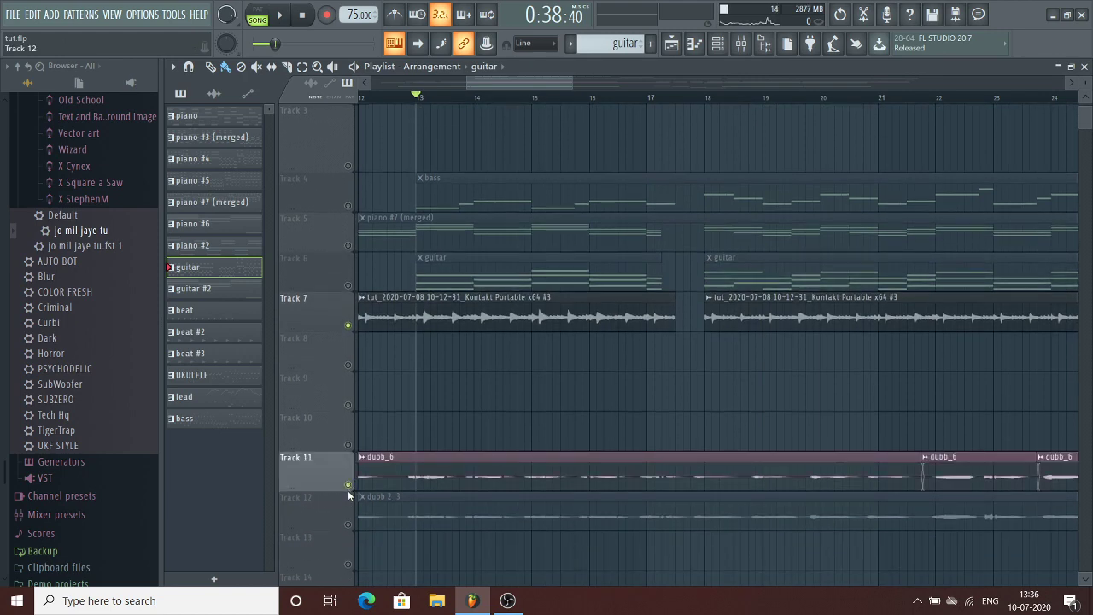
Step: Isolate the bass clips on Track 4 so that only they are heard
scroll(356, 295, "up", 2)
left_click(352, 289)
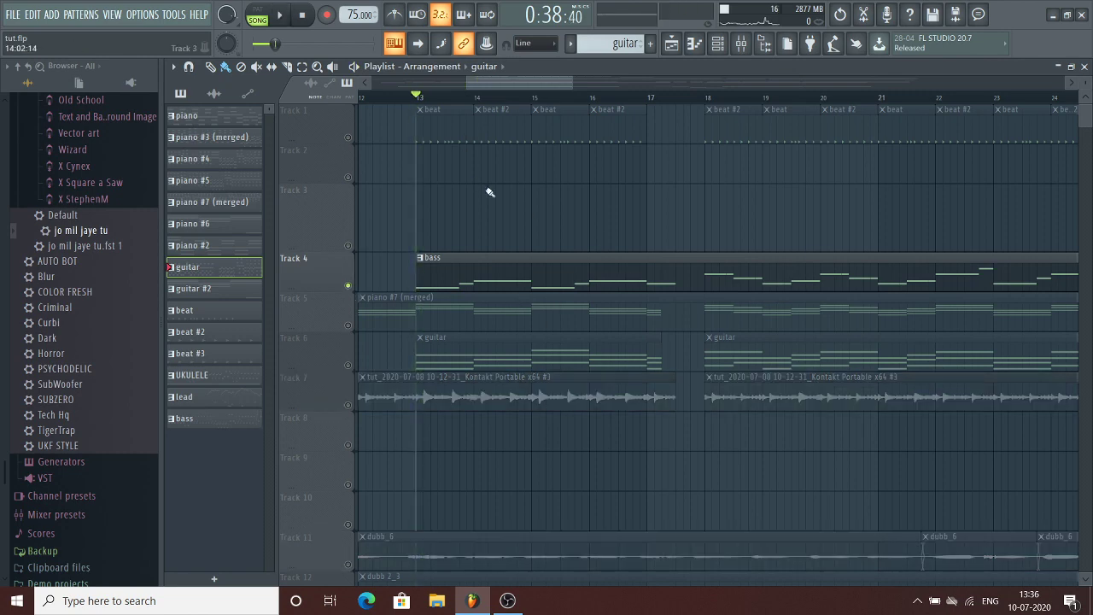
scroll(517, 99, "down", 4)
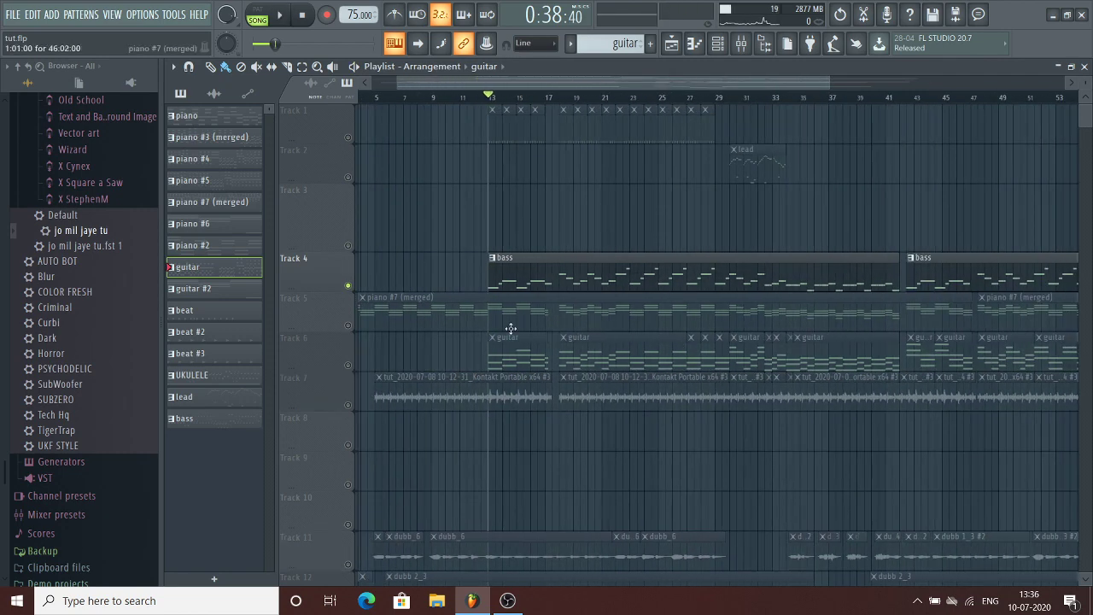
Step: Select the bass pattern and locate the B Fender Tropical Bass channel it uses in the channel rack
left_click(718, 44)
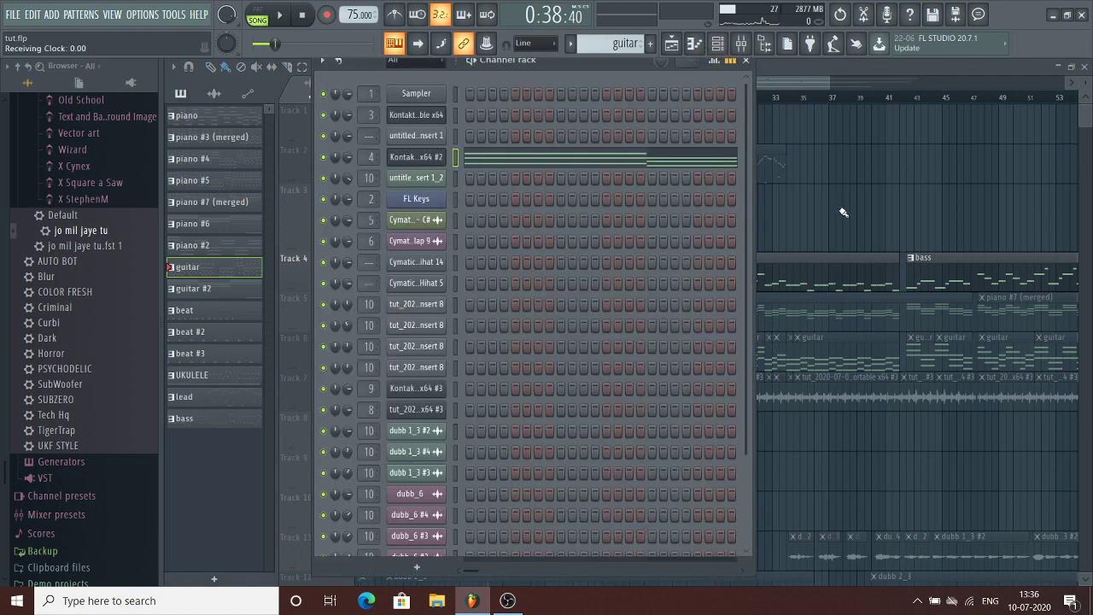
left_click(843, 212)
left_click(753, 278)
left_click(718, 45)
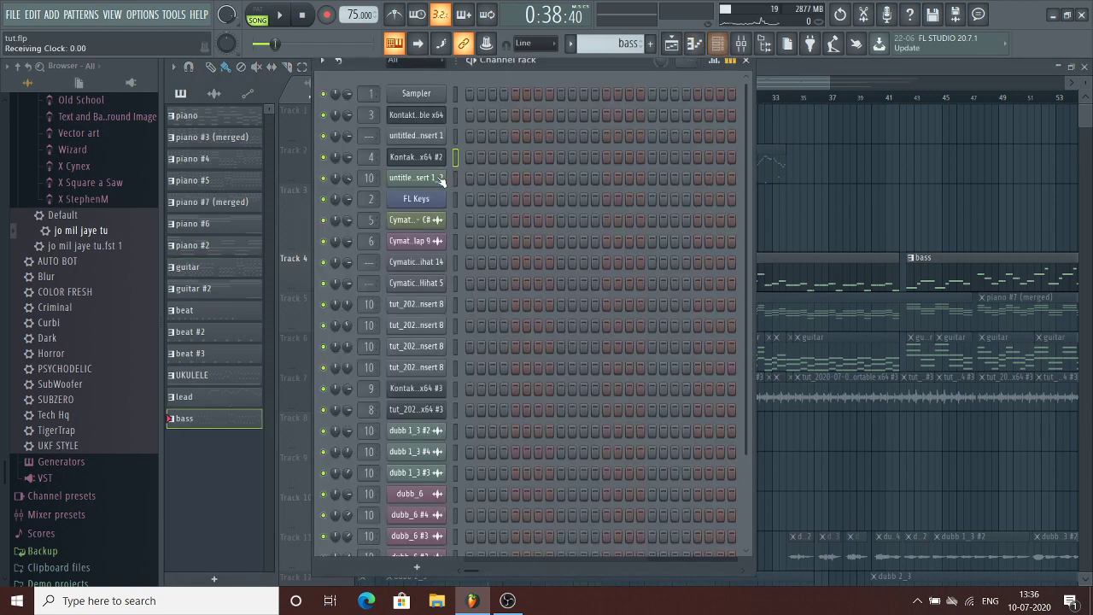
scroll(511, 384, "down", 4)
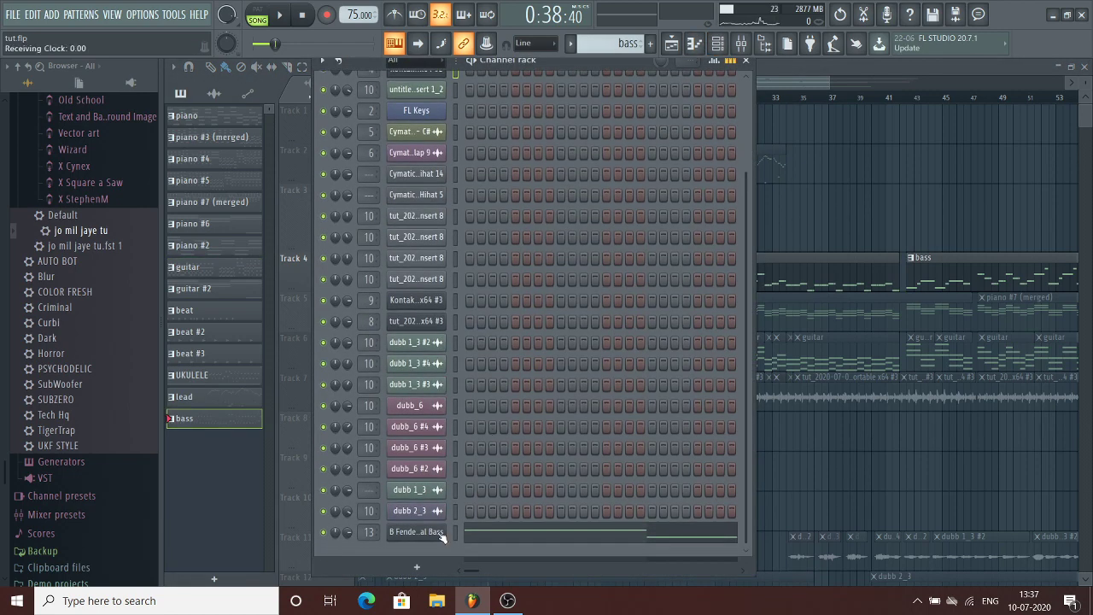
left_click(440, 533)
left_click(931, 168)
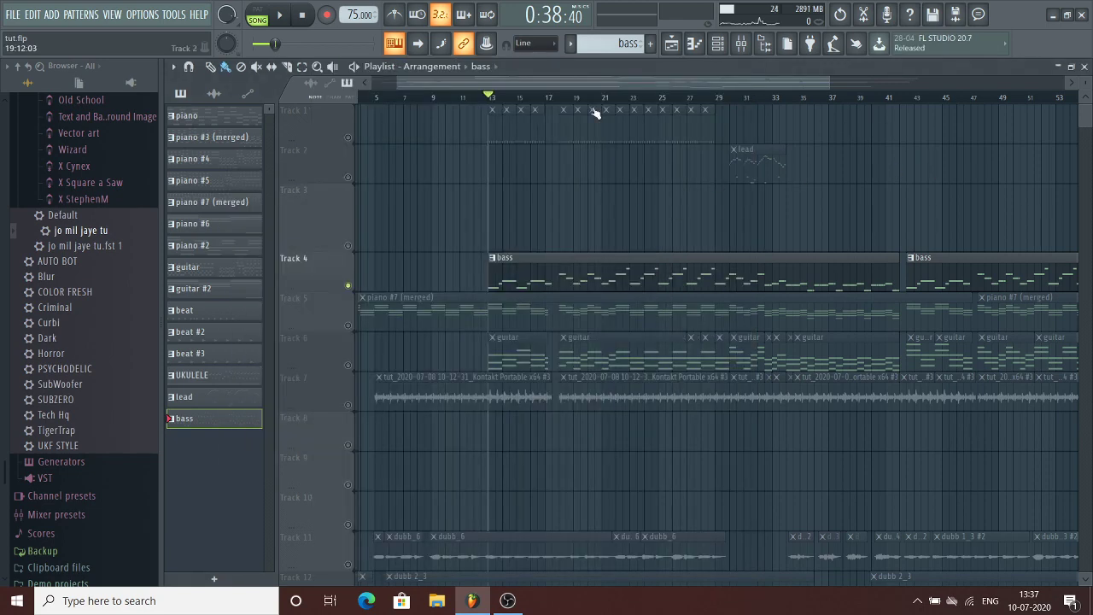
Step: Open the B Fender Tropical Bass instrument in Latin Urban Workstation and play the isolated bass track through it
left_click(720, 45)
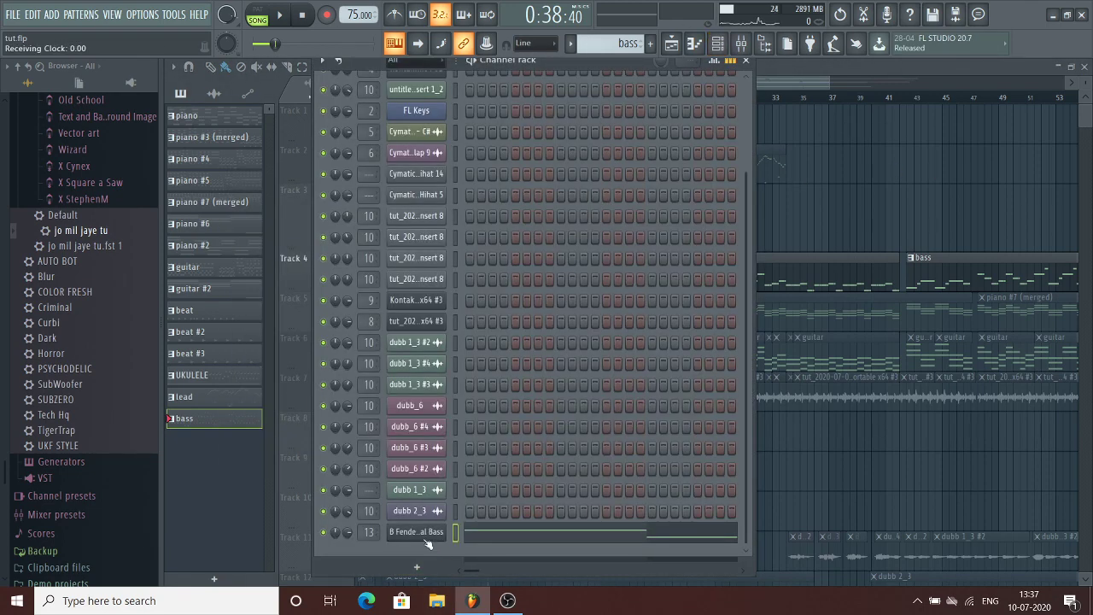
left_click(423, 534)
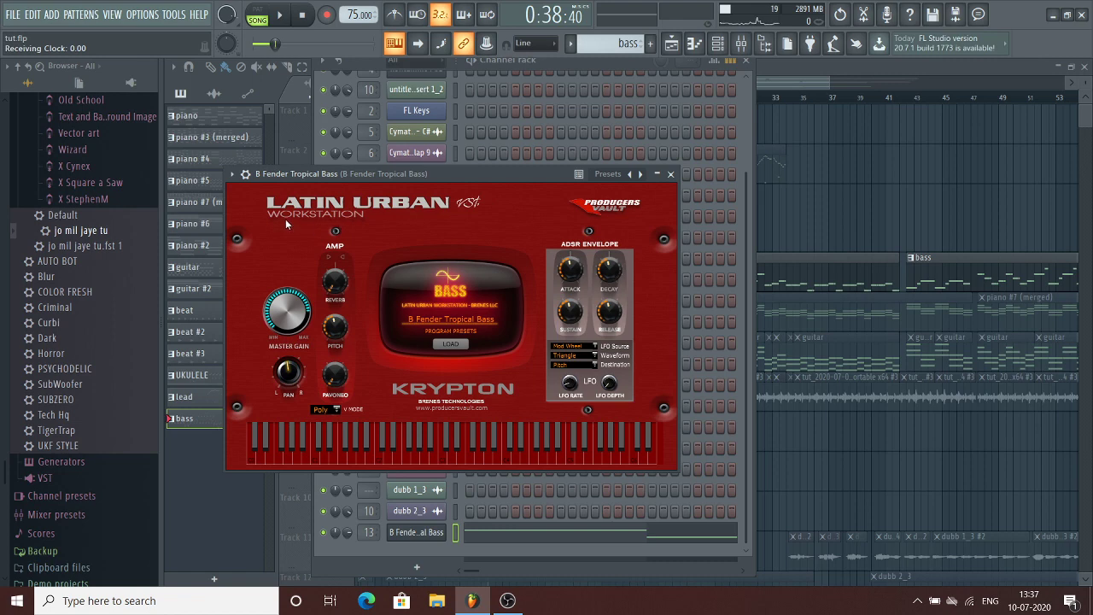
key("space")
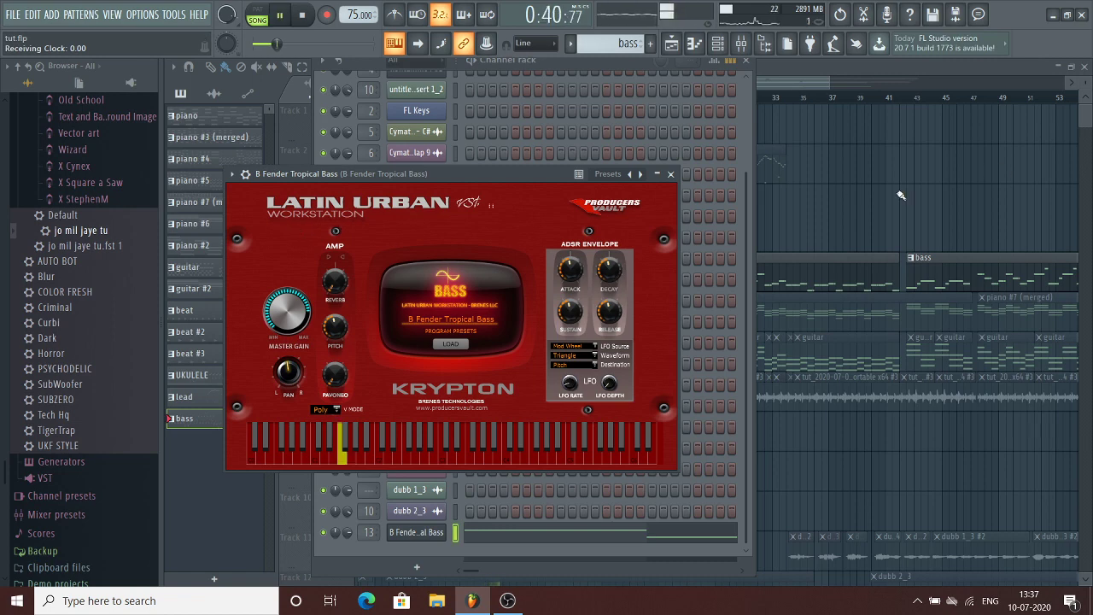
key("space")
left_click(902, 196)
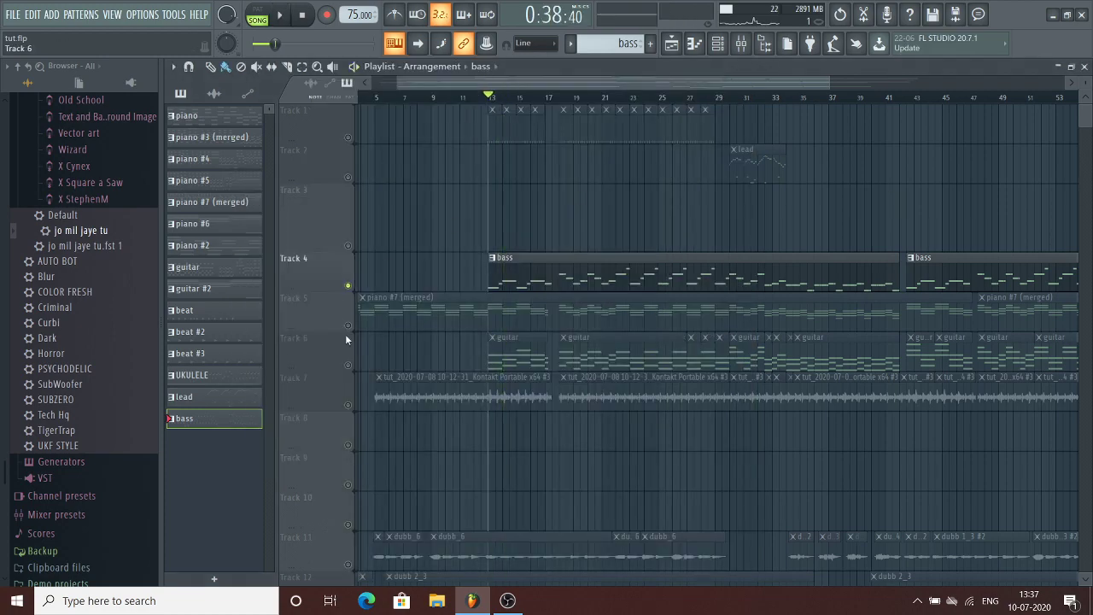
Step: Unsolo the bass so all tracks are heard, and play the full arrangement from about bar 18
right_click(348, 326)
right_click(349, 326)
scroll(350, 329, "down", 6)
scroll(350, 329, "up", 5)
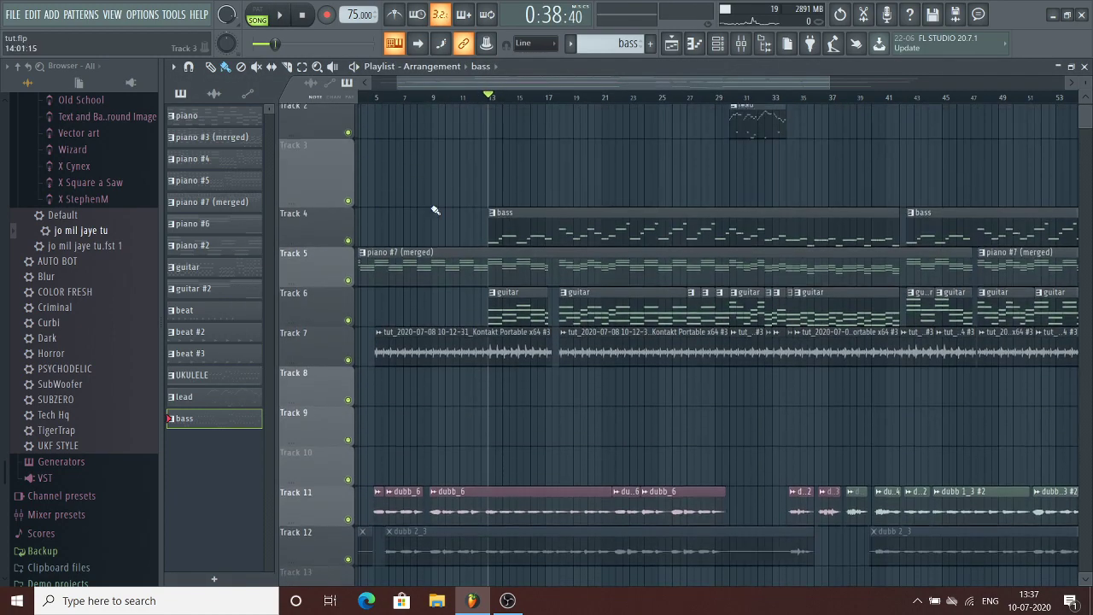
scroll(434, 210, "up", 1)
left_click(563, 98)
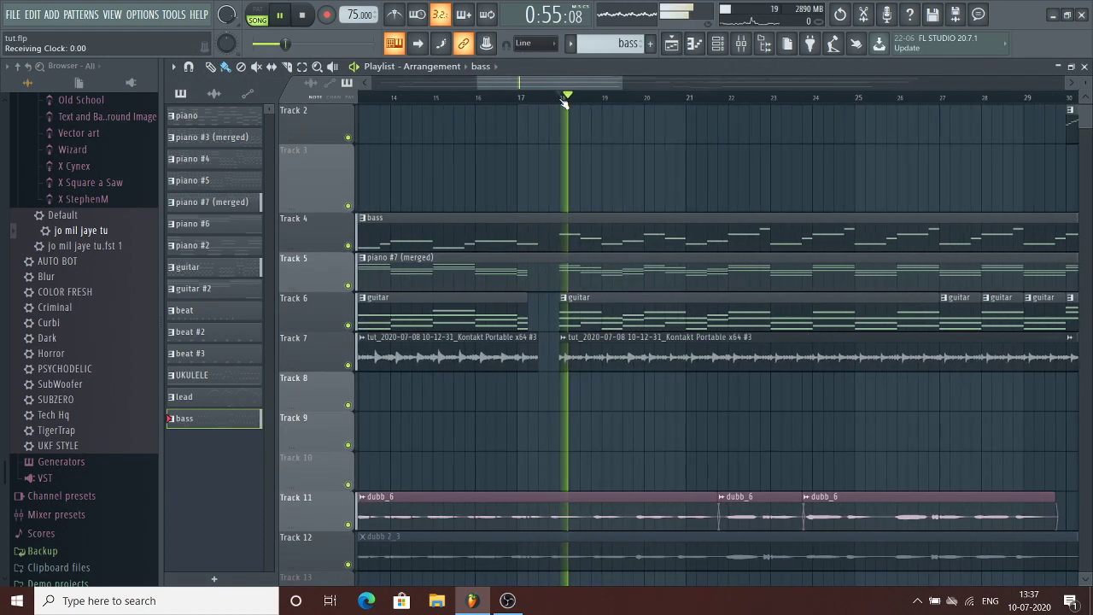
scroll(565, 102, "down", 3)
scroll(607, 175, "down", 4)
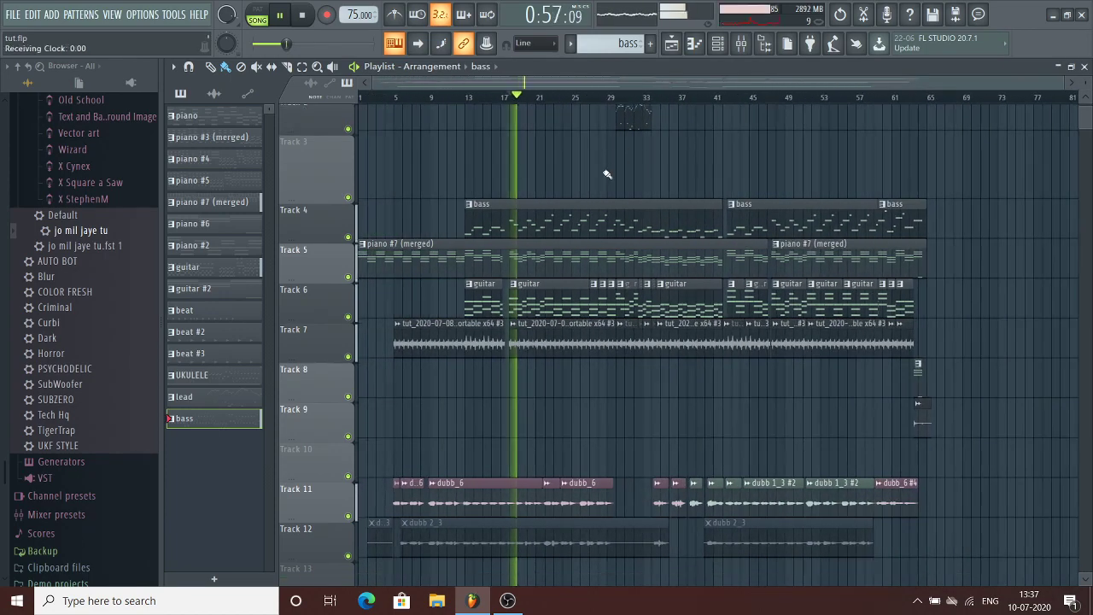
scroll(607, 175, "up", 4)
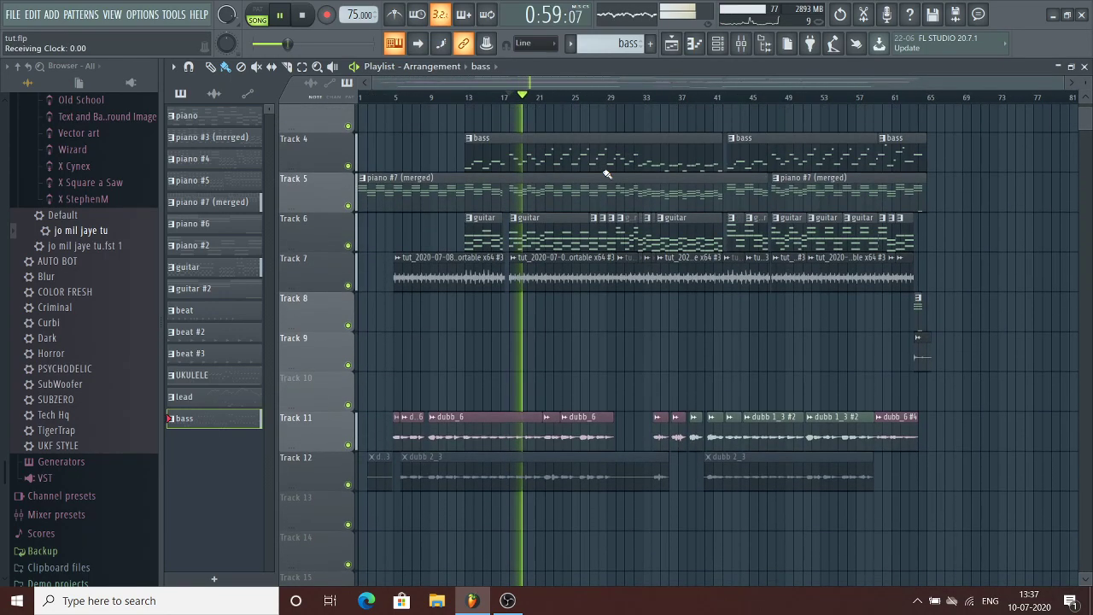
scroll(614, 100, "up", 4)
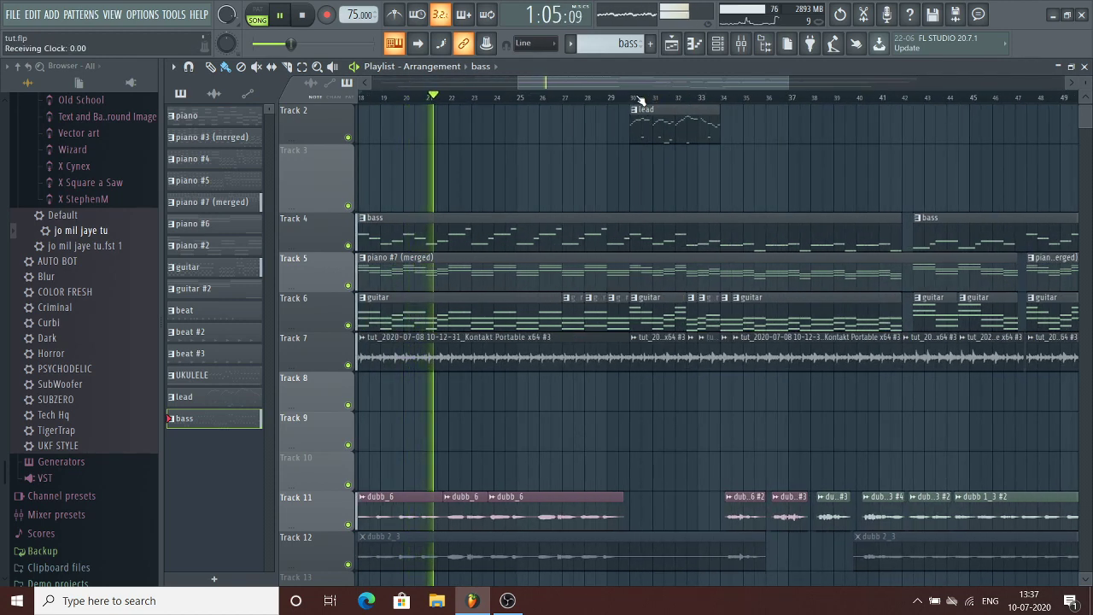
key("space")
Step: Solo the lead clip on Track 2 and play it from about bar 30
left_click(641, 99)
scroll(642, 99, "up", 3)
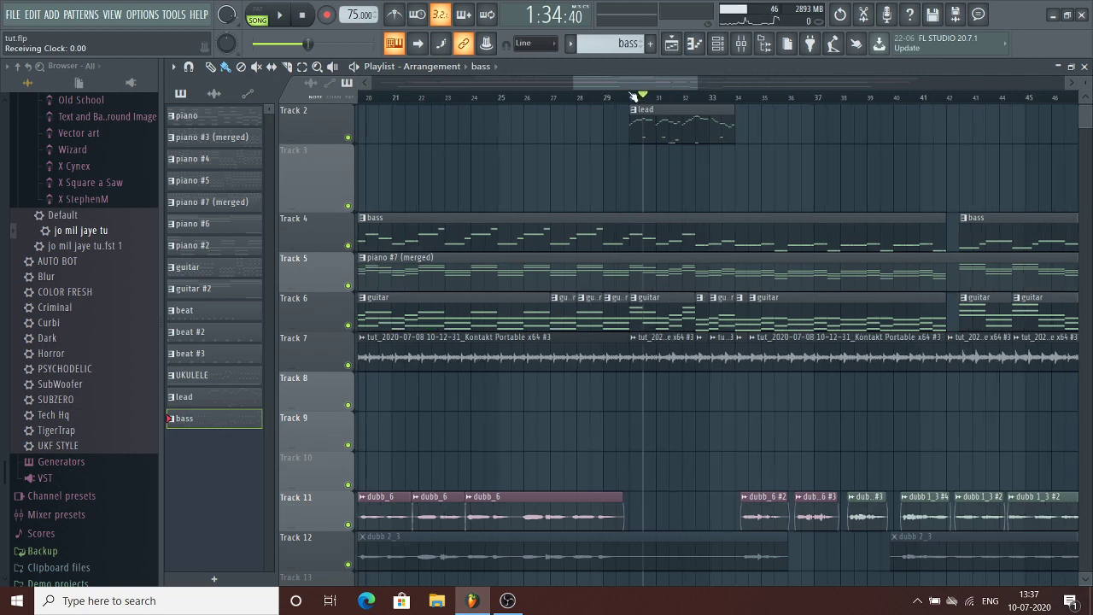
right_click(348, 137)
key("space")
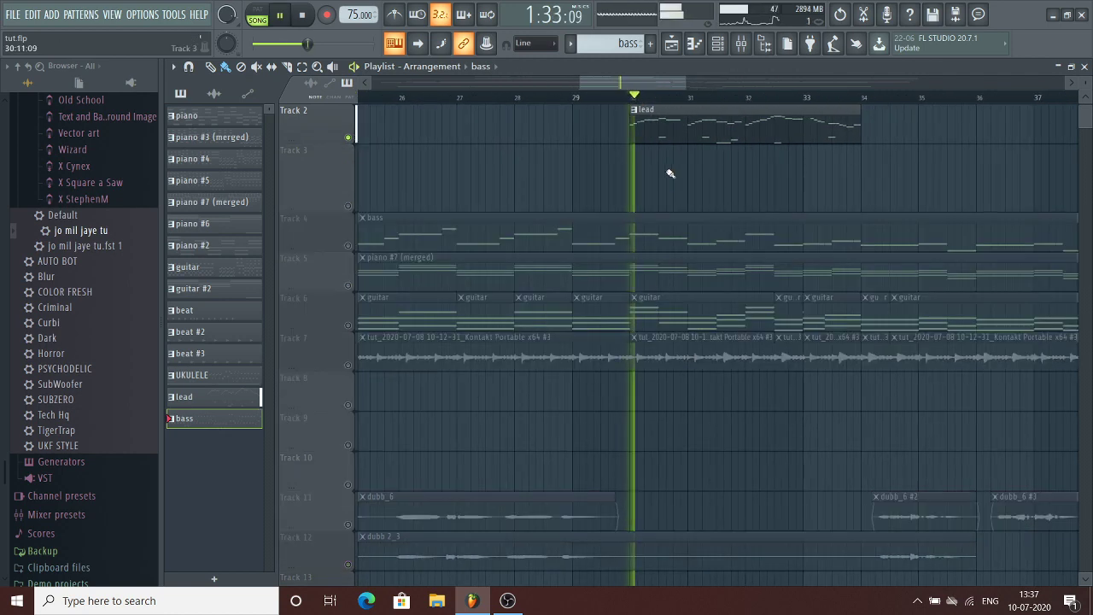
Step: Open the lead pattern in the piano roll and examine its upper melody and the low notes around octave 3
double_click(689, 131)
scroll(427, 102, "up", 8)
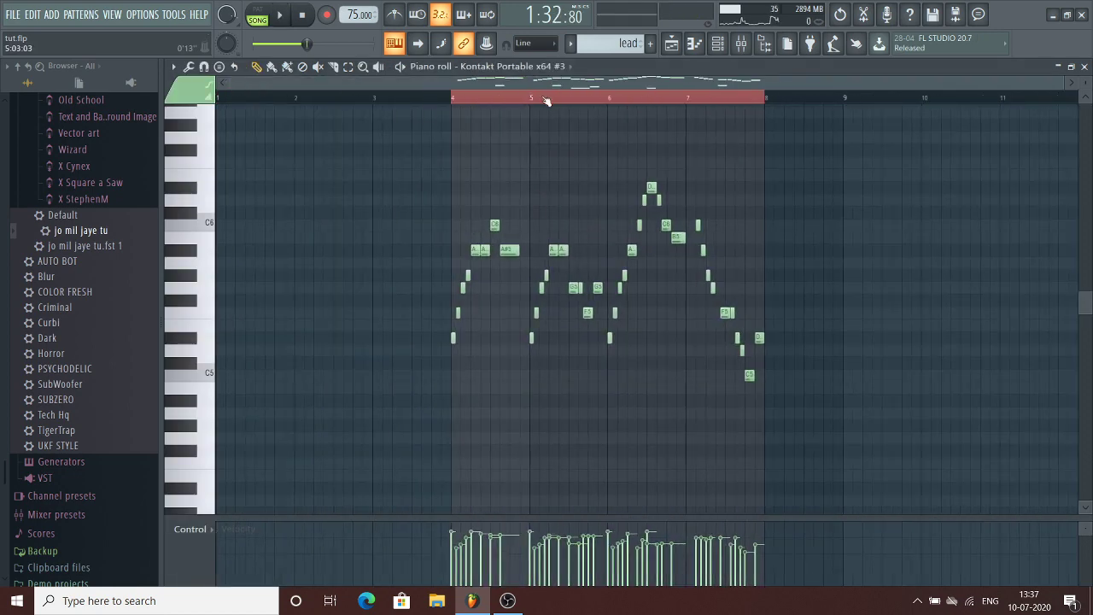
scroll(545, 101, "down", 2)
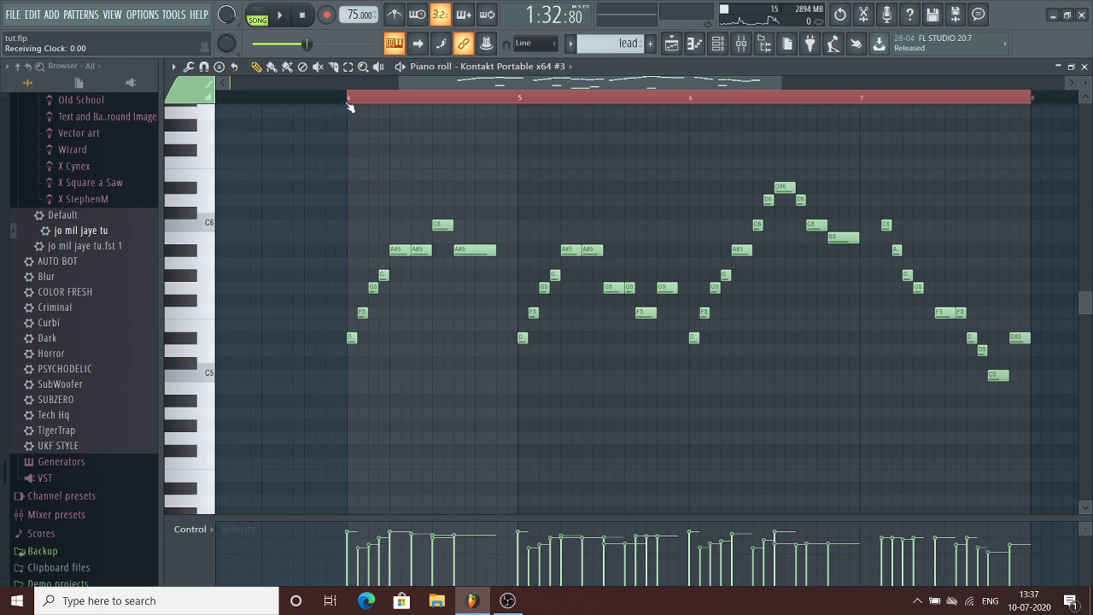
scroll(354, 118, "down", 4)
scroll(427, 416, "down", 5)
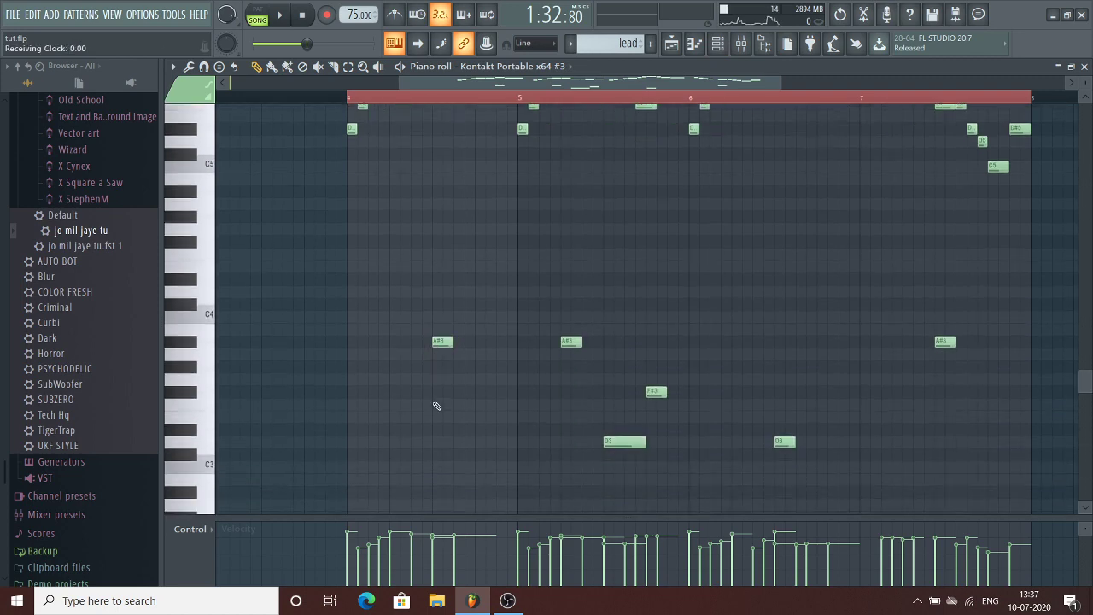
right_click(794, 456)
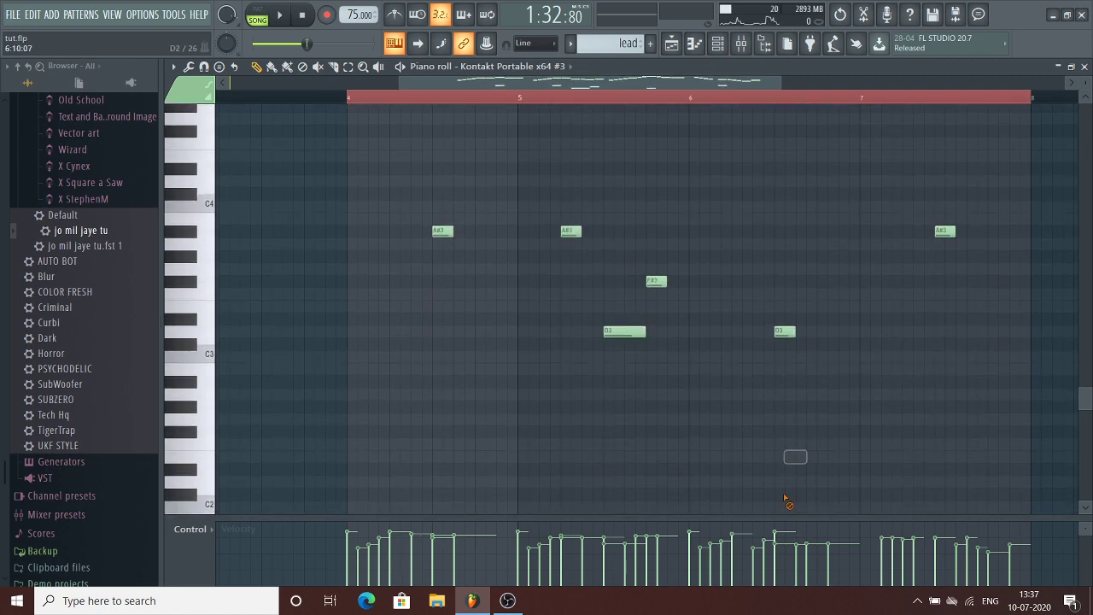
Step: Audition the lead pattern around its first low A#3 note in repeated short playbacks
left_click(429, 101)
key("space")
scroll(429, 101, "up", 3)
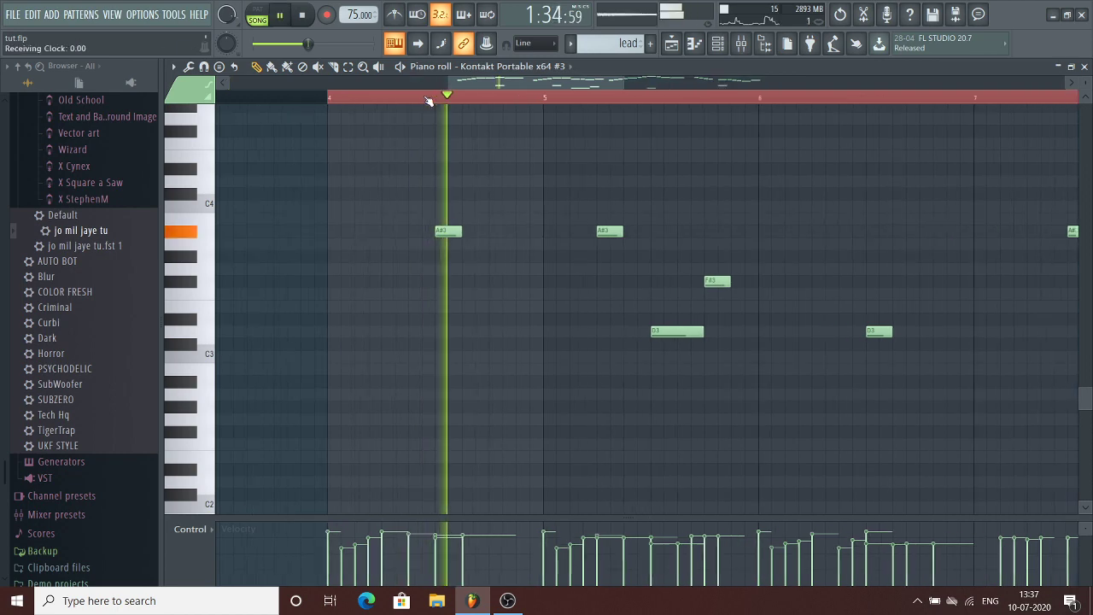
key("space")
mouse_move(462, 229)
left_mouse_down()
mouse_move(462, 269)
mouse_move(462, 231)
left_mouse_up()
key("space")
key("space")
key("space")
key("space")
key("space")
key("space")
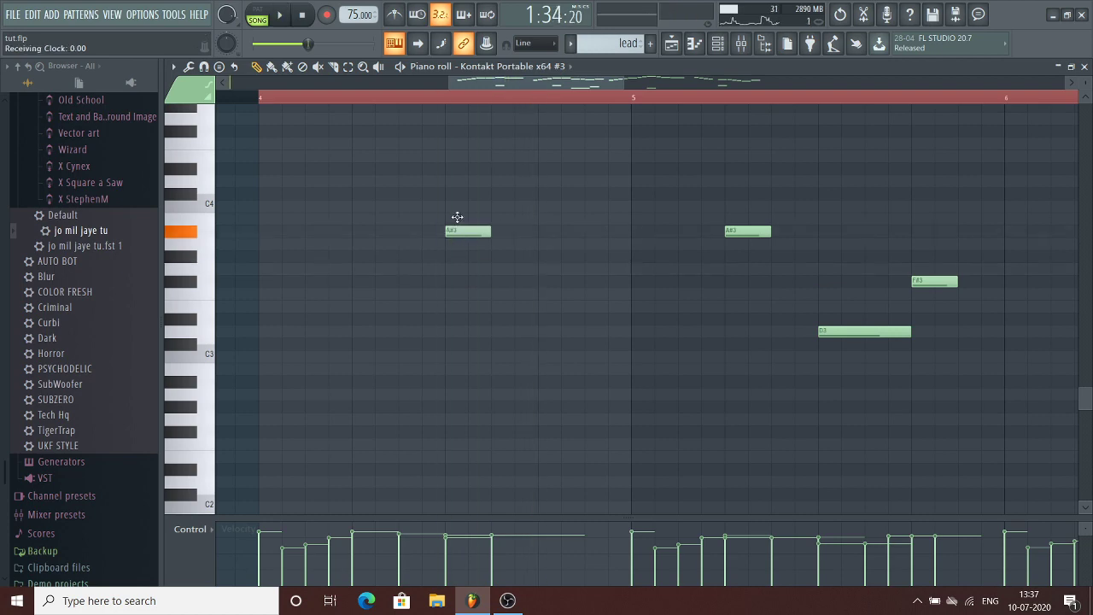
Step: Play through the lead pattern and follow its low accent notes alongside the upper melody up to bar 7
key("space")
scroll(651, 109, "down", 5)
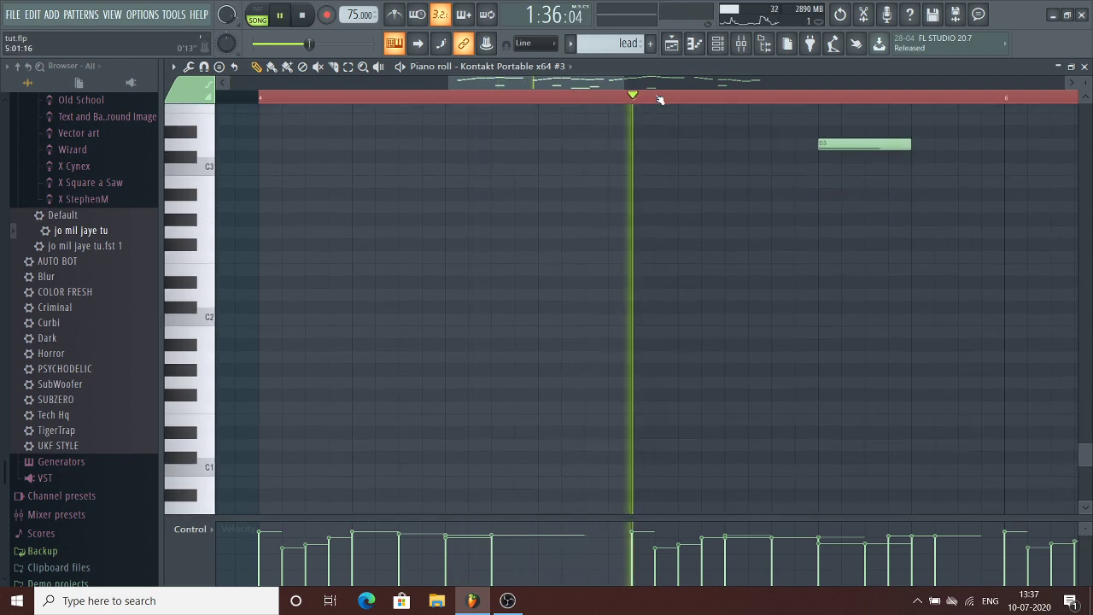
scroll(667, 98, "down", 6)
scroll(629, 183, "up", 4)
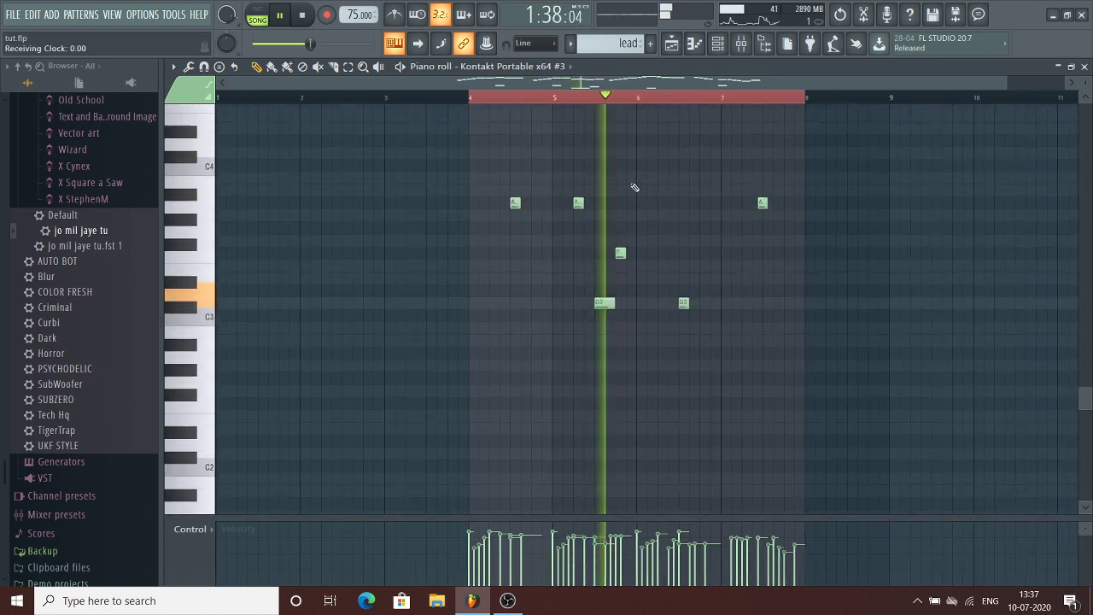
scroll(681, 104, "up", 3)
scroll(681, 104, "up", 1)
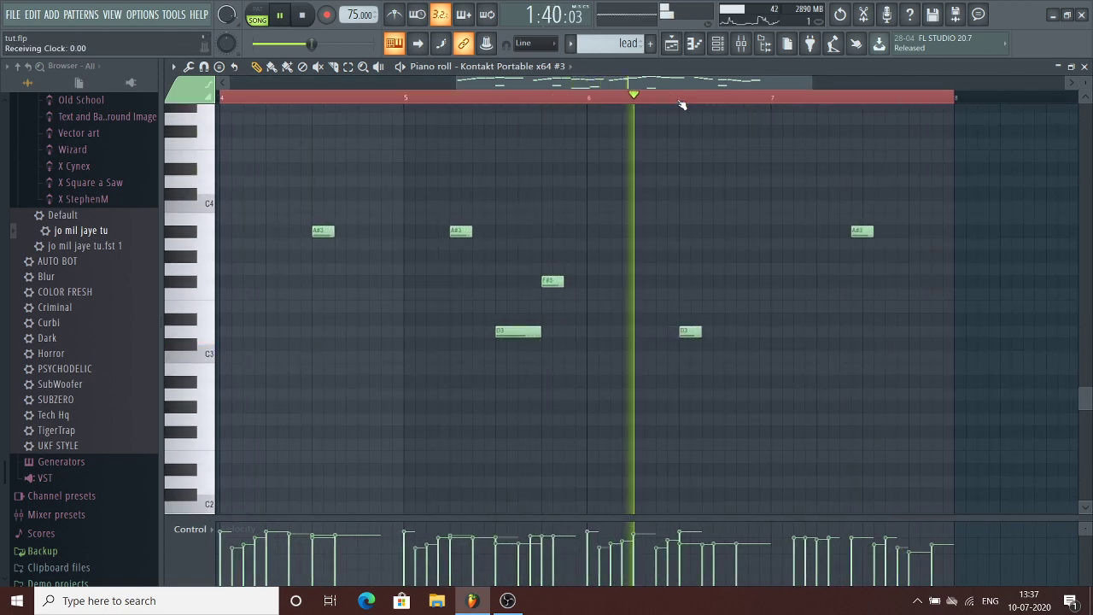
scroll(681, 103, "down", 3)
scroll(674, 147, "up", 4)
scroll(675, 145, "down", 3)
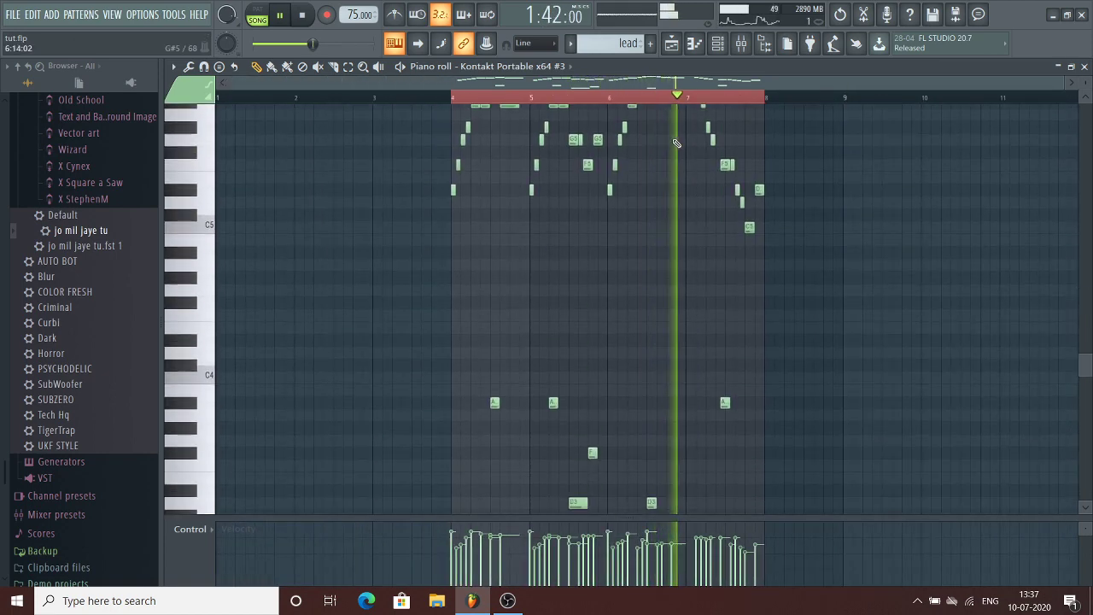
scroll(731, 106, "up", 3)
scroll(730, 106, "up", 2)
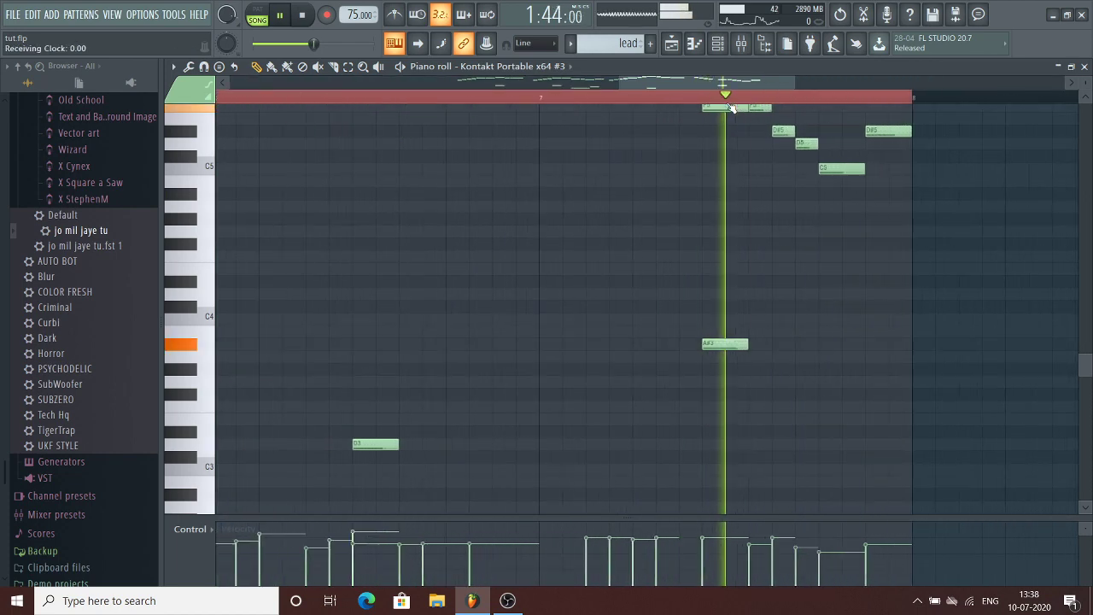
key("space")
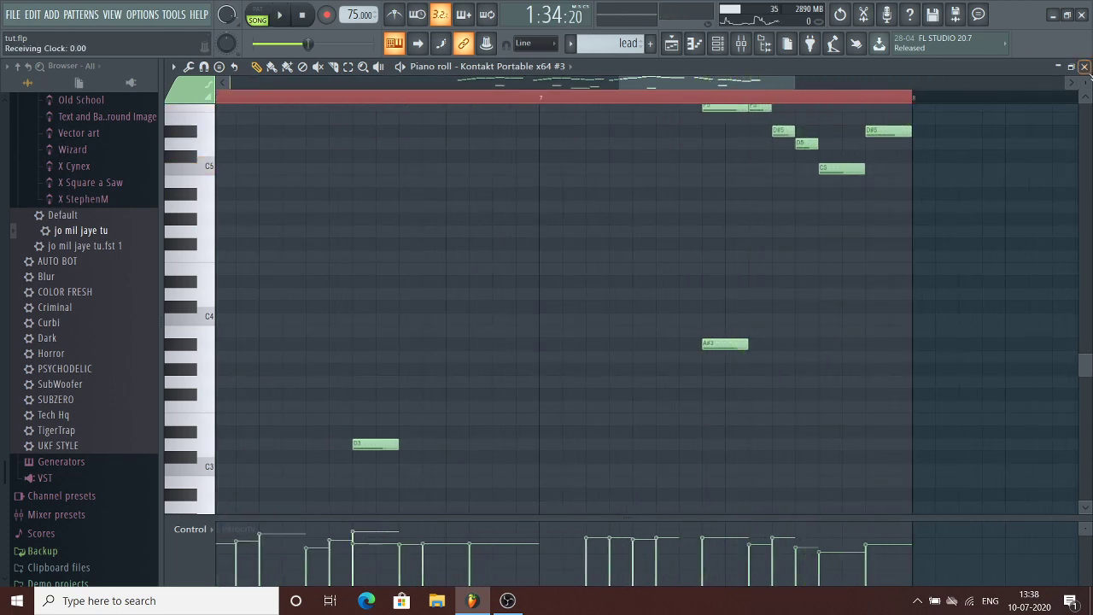
Step: Close the piano roll, unsolo Track 2 and play the full arrangement through the lead section into the next vocals
left_click(1085, 68)
left_click(972, 185)
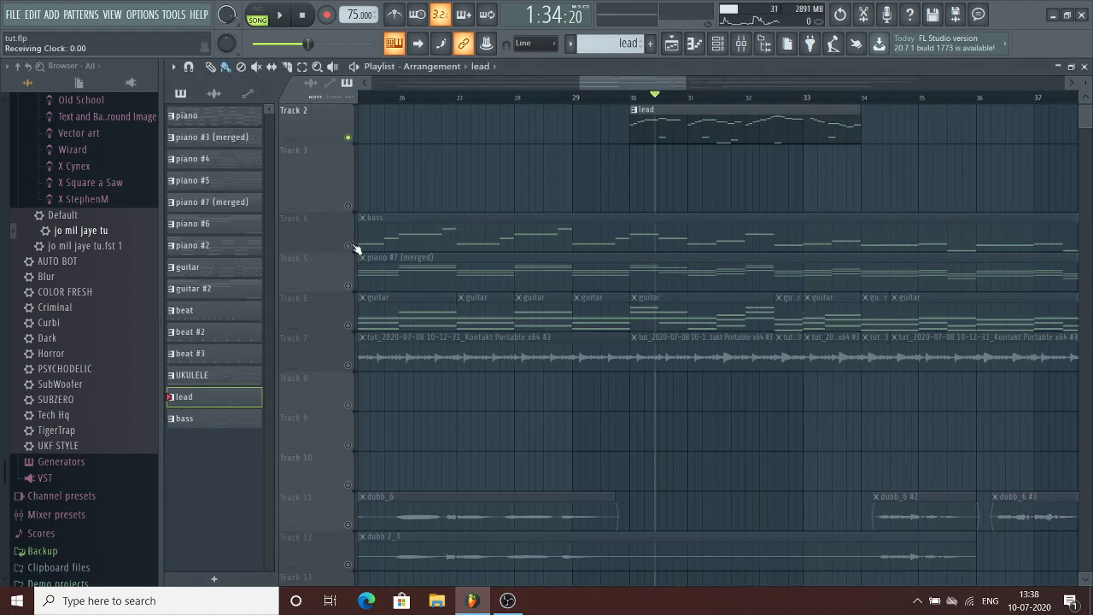
key("space")
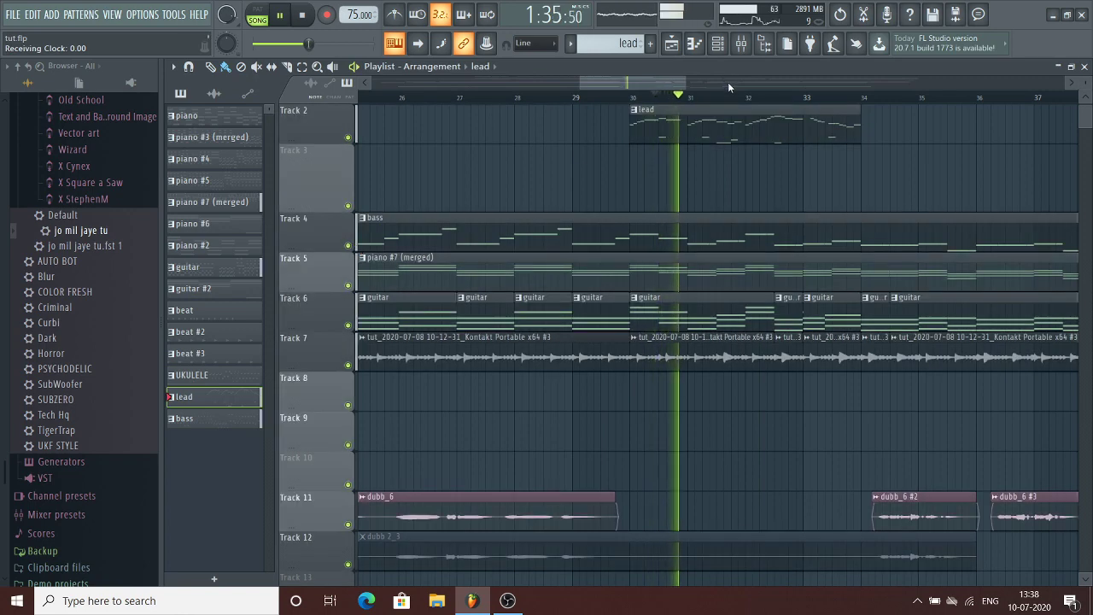
scroll(725, 86, "down", 3)
scroll(730, 97, "down", 3)
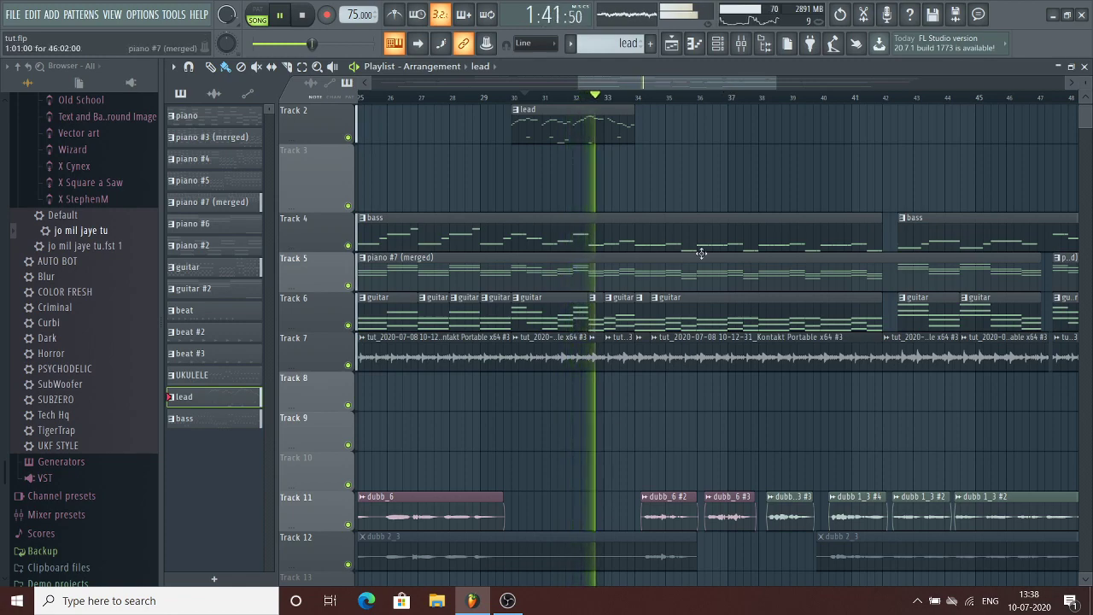
scroll(676, 310, "down", 5)
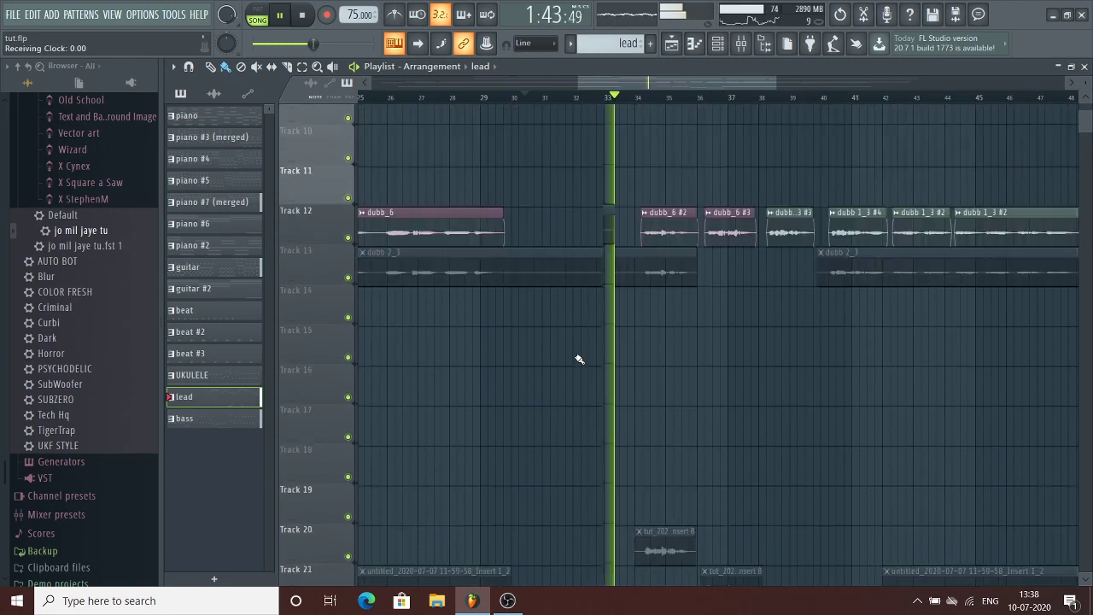
scroll(578, 359, "up", 4)
scroll(629, 97, "down", 2)
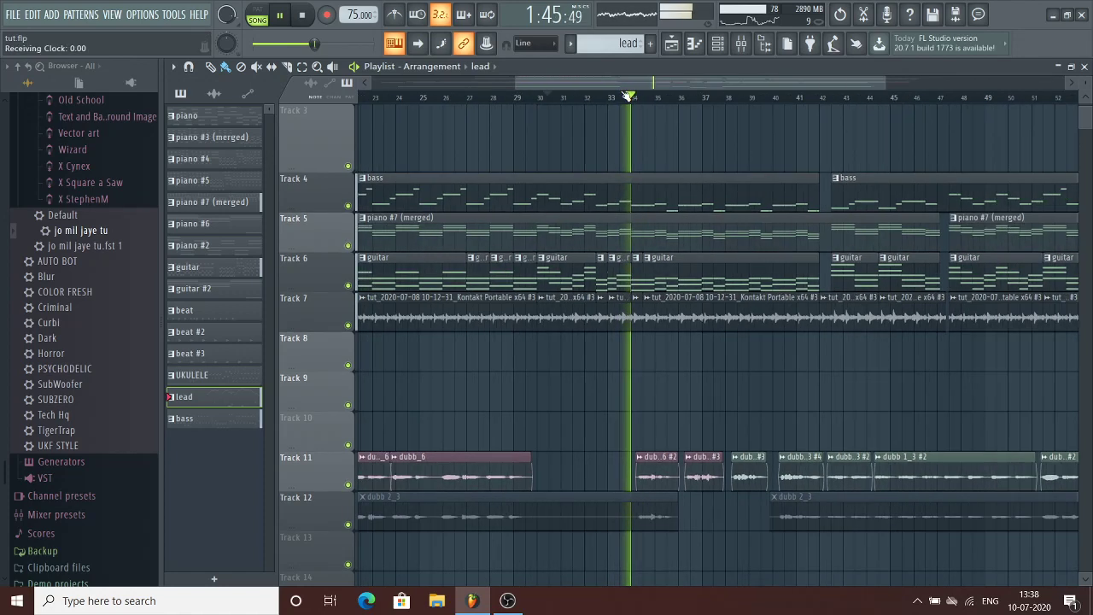
scroll(629, 97, "down", 2)
scroll(625, 97, "down", 1)
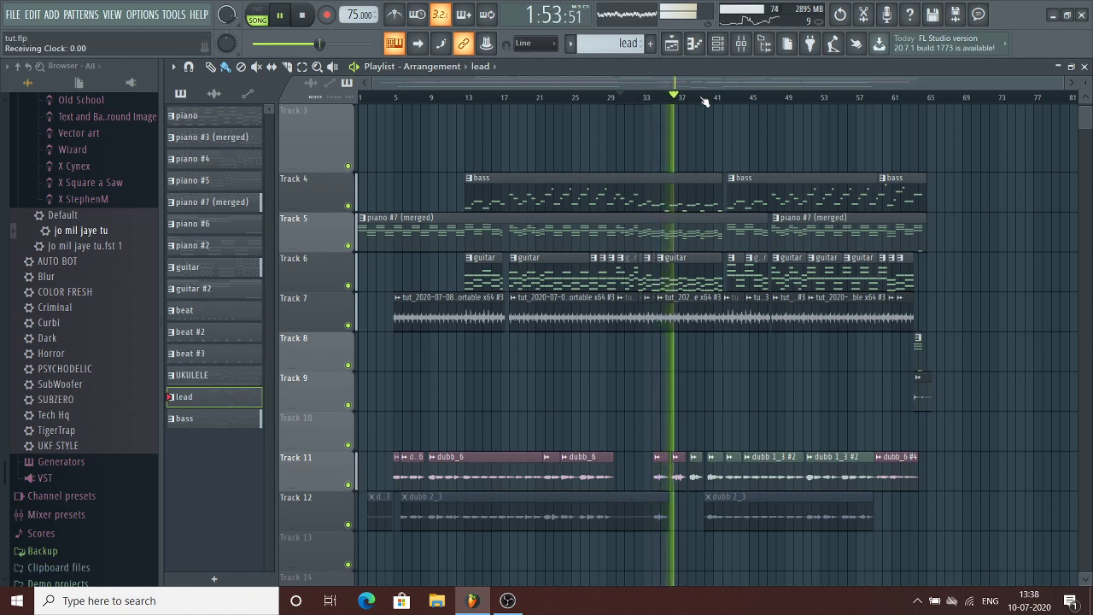
key("space")
Step: Move the playback position to about the middle of bar 34, where the vocals on Track 11 resume
scroll(704, 102, "up", 5)
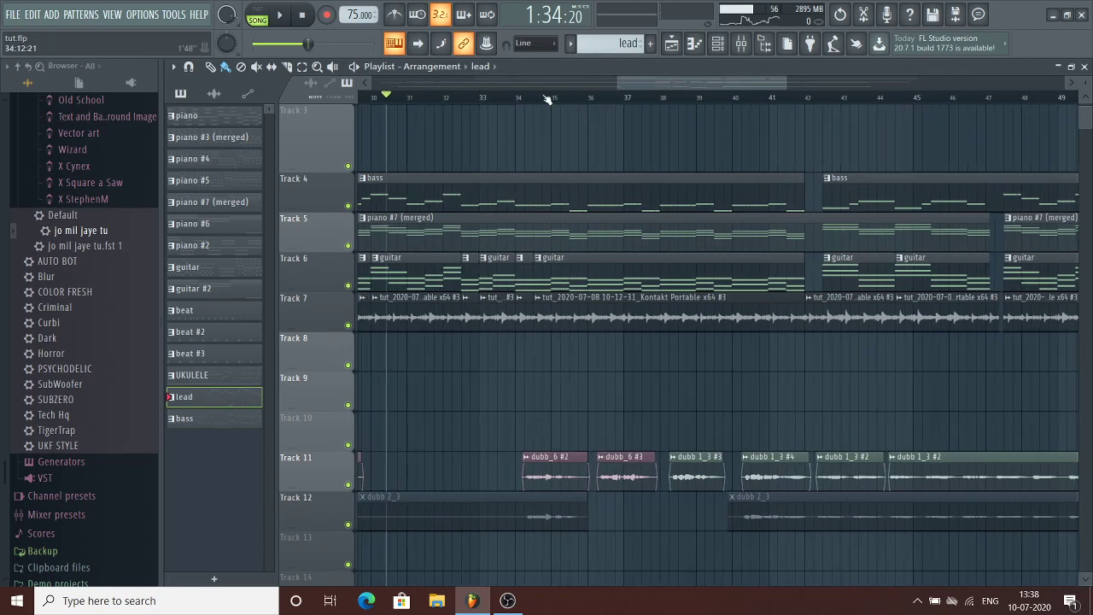
left_click(546, 99)
scroll(540, 97, "down", 6)
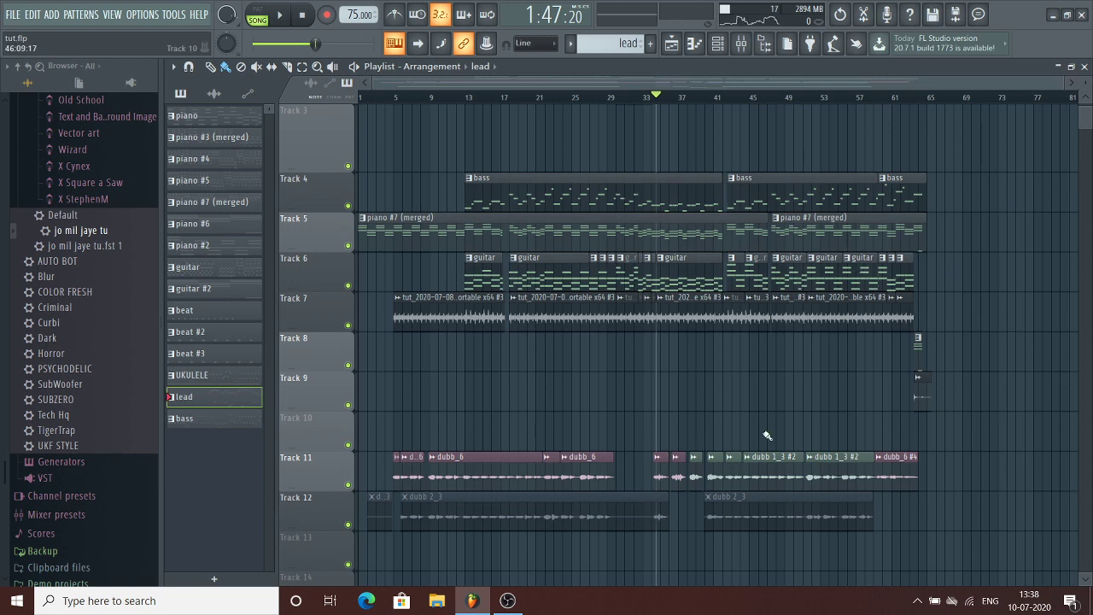
Step: Move the playback position to the start of the lead clip at bar 30 and look over the arrangement's tracks
scroll(542, 292, "up", 2)
left_click(615, 97)
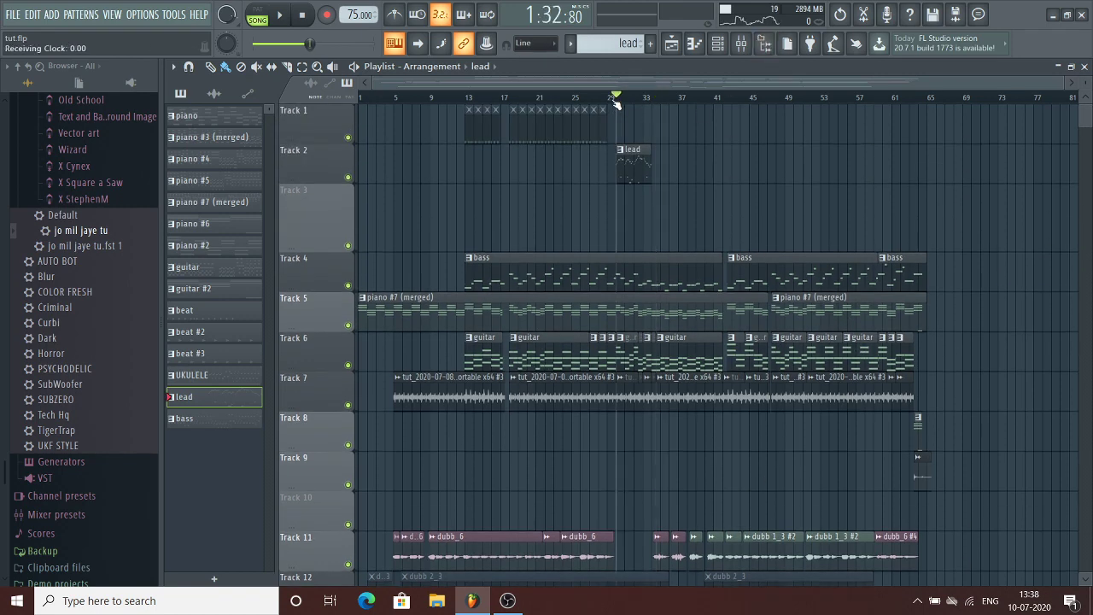
scroll(616, 97, "up", 3)
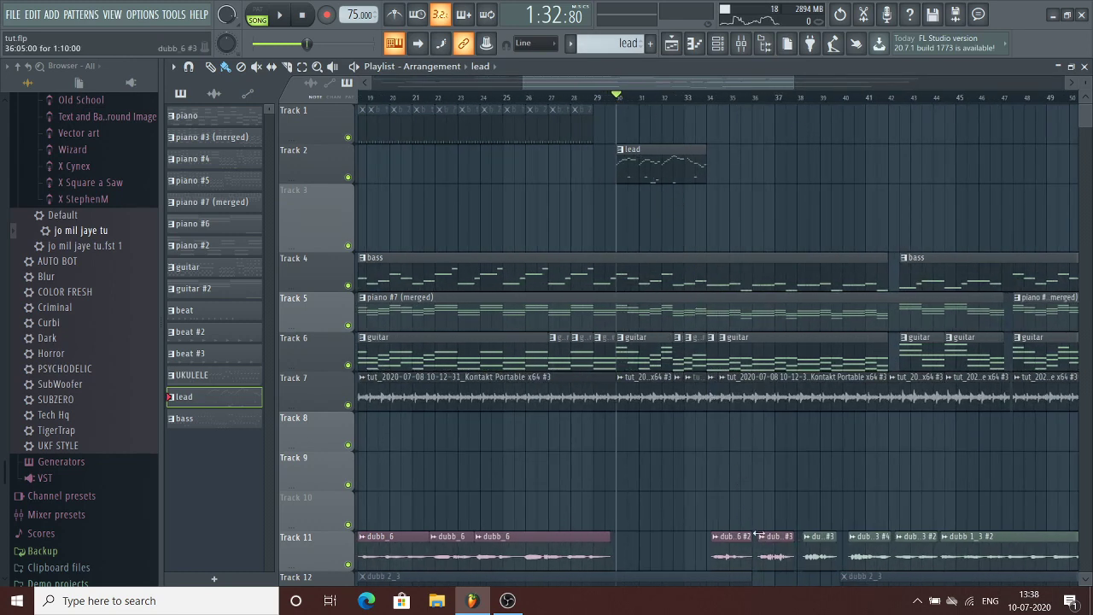
scroll(656, 171, "down", 2)
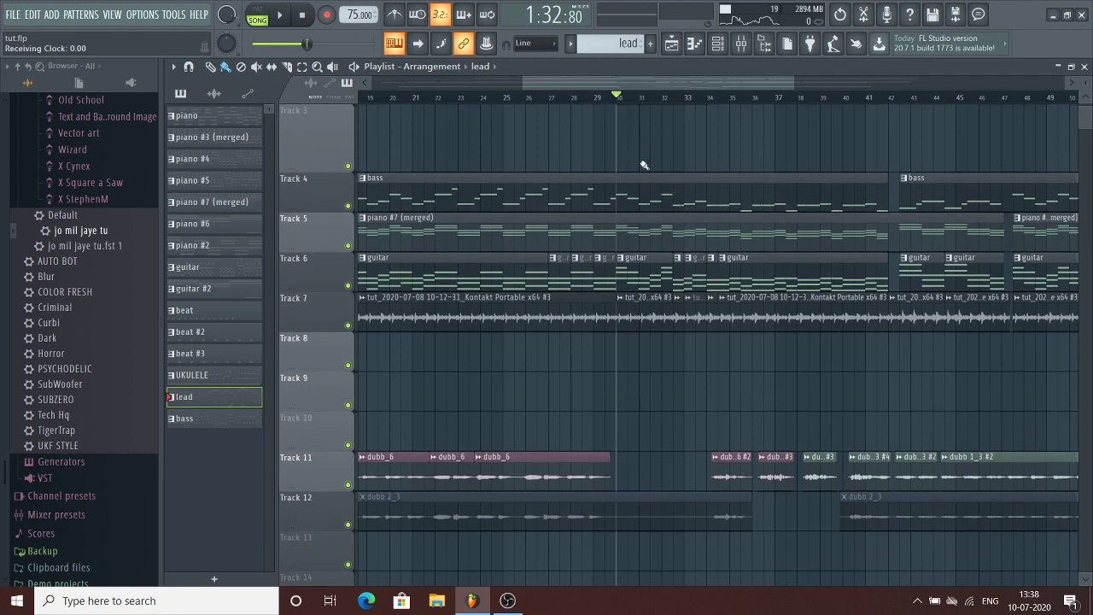
scroll(645, 162, "up", 2)
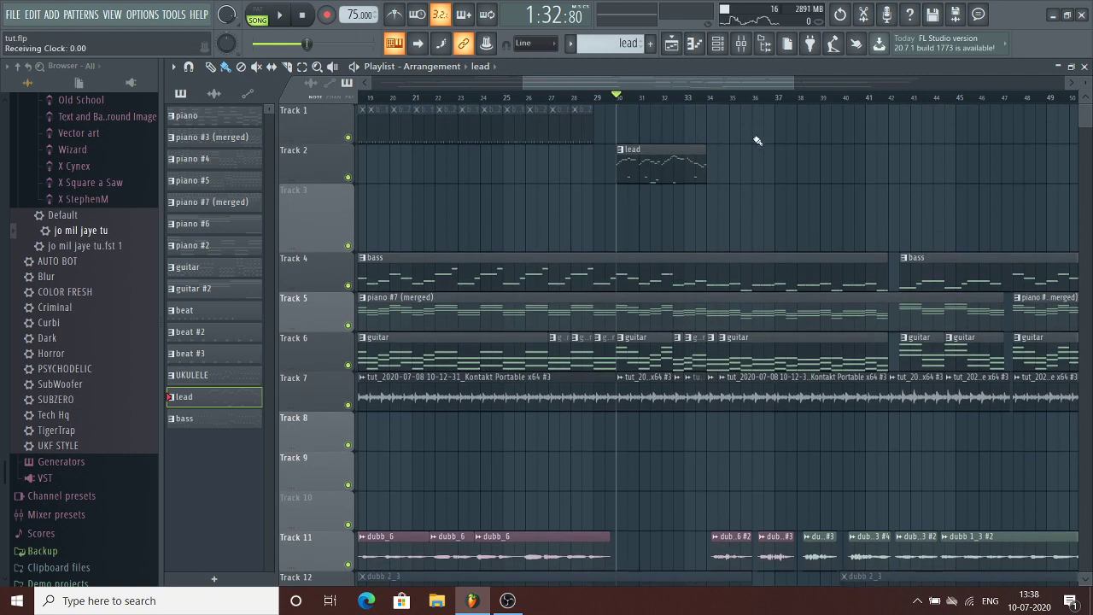
scroll(637, 124, "down", 4)
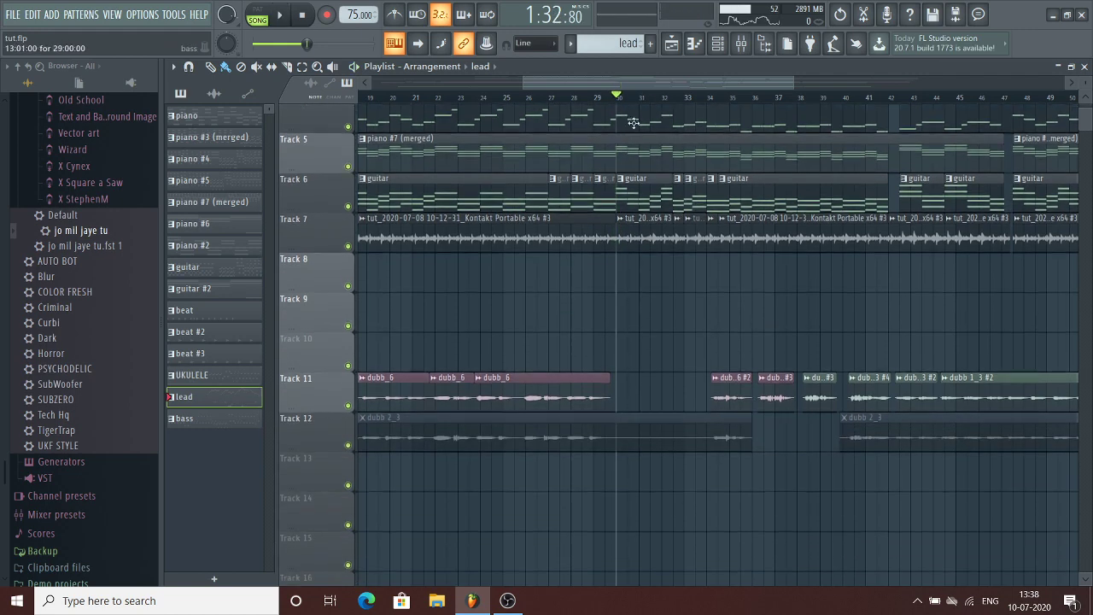
scroll(623, 98, "down", 3)
scroll(542, 185, "up", 4)
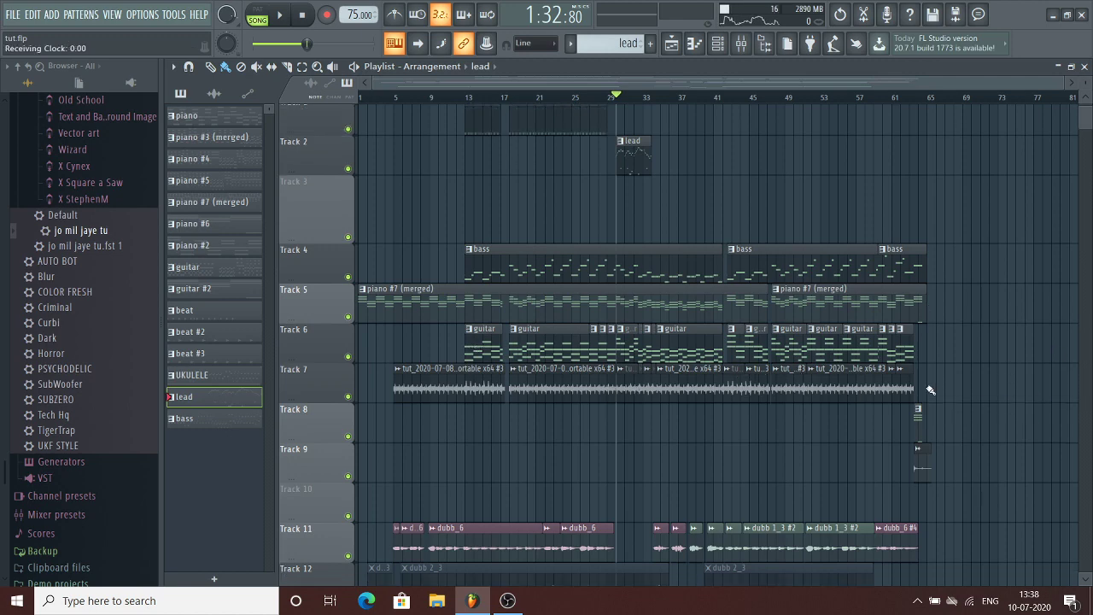
scroll(662, 411, "down", 3)
scroll(901, 104, "up", 3)
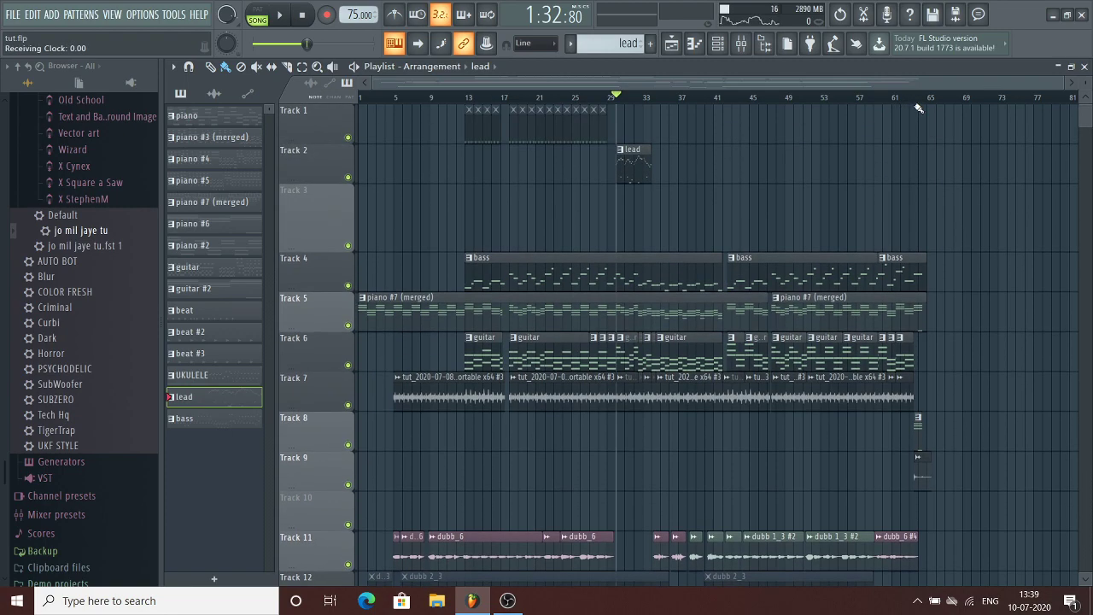
Step: Play the song's ending from about bar 62 through the last vocals and the closing guitar #2 clip
scroll(919, 103, "up", 3)
left_click(882, 99)
key("space")
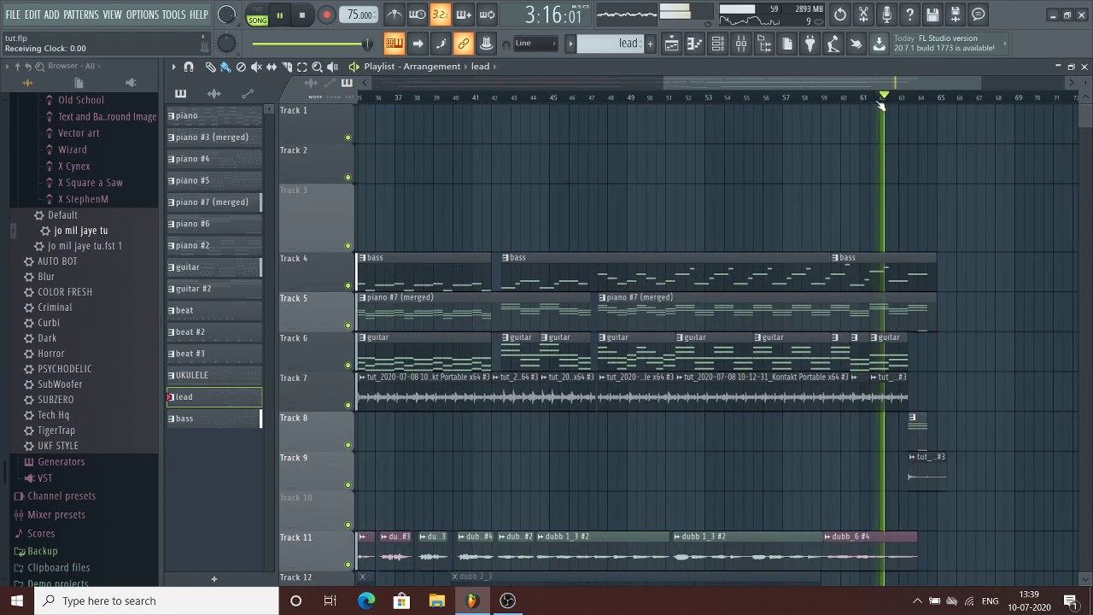
scroll(882, 104, "down", 5)
scroll(920, 102, "down", 2)
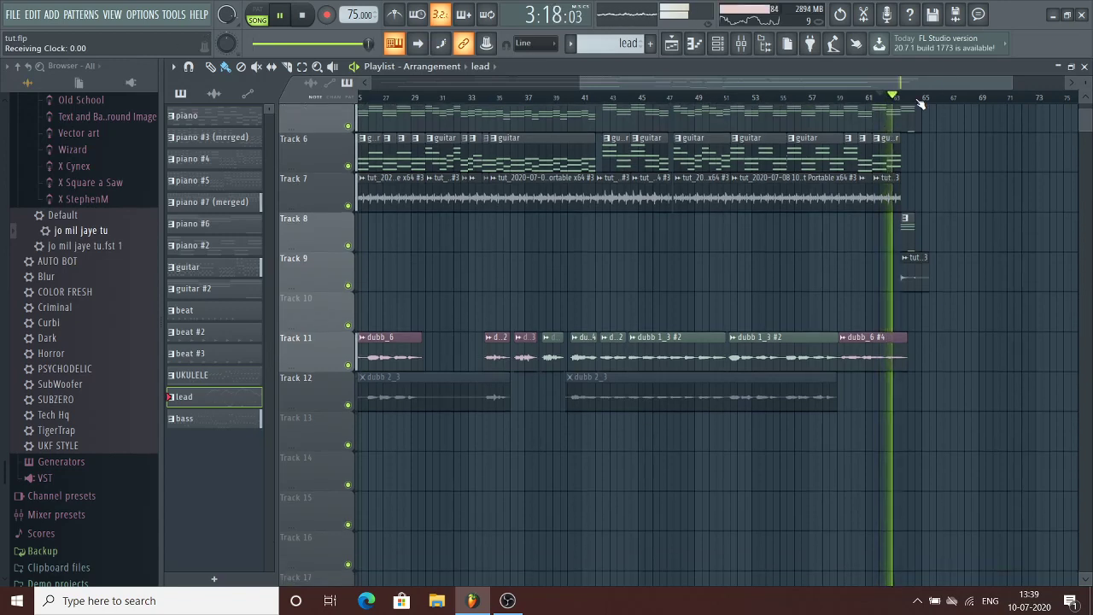
scroll(919, 103, "up", 4)
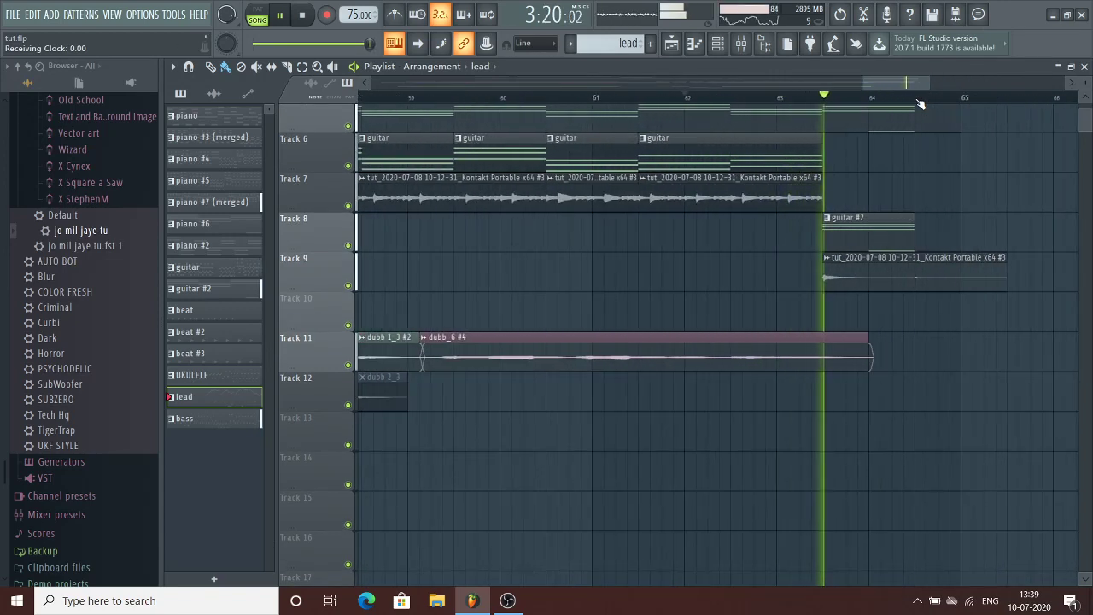
scroll(920, 102, "down", 2)
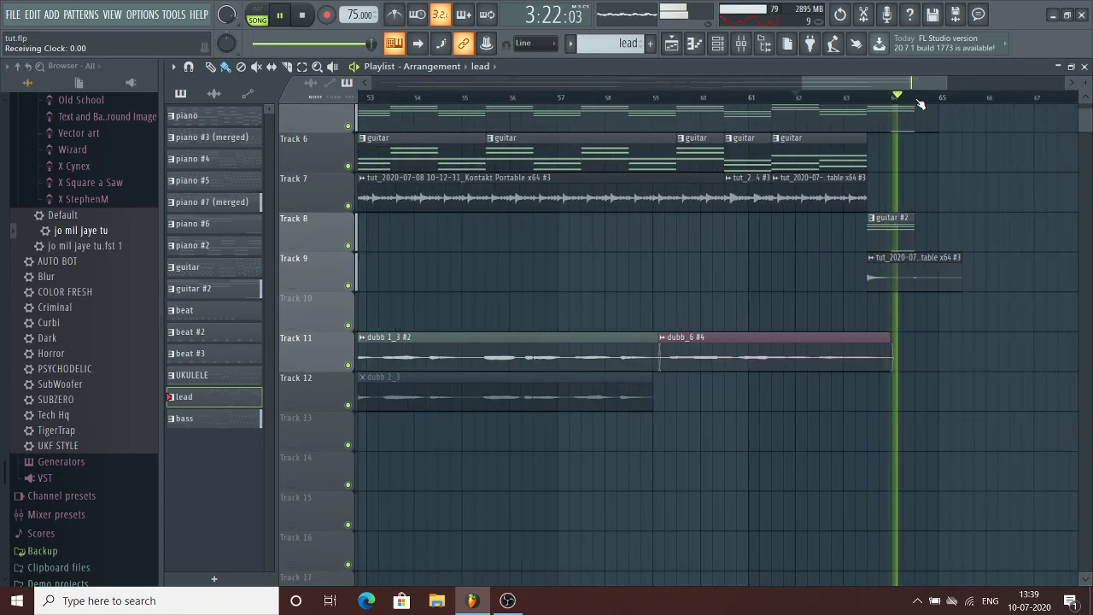
scroll(920, 102, "down", 3)
key("space")
Step: Check the effect slots of the Cymatics clap insert in the mixer, then return to the whole arrangement
left_click(742, 43)
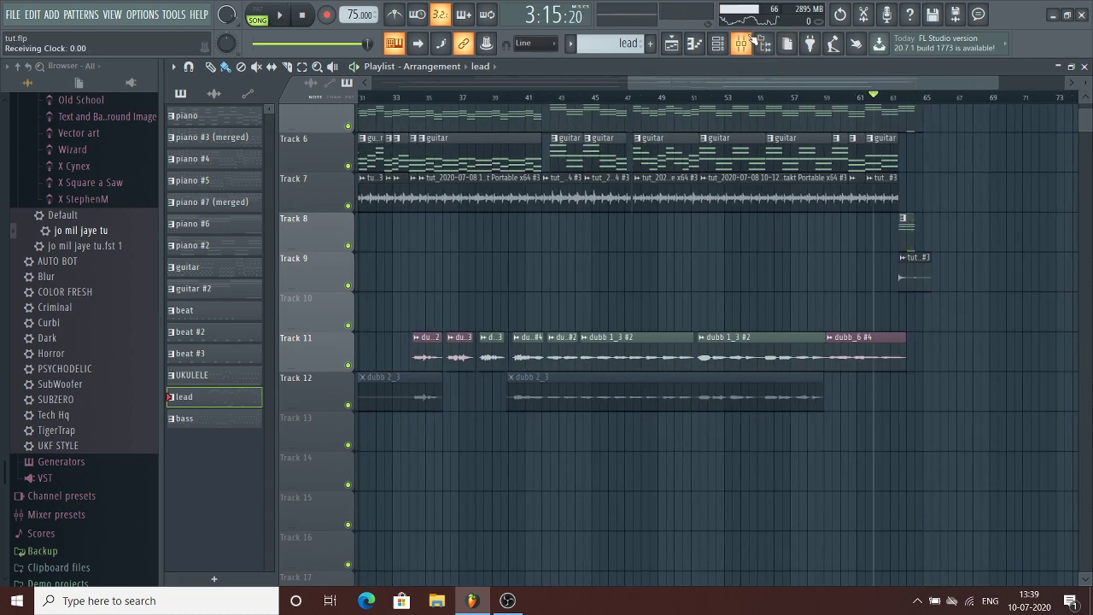
left_click(410, 205)
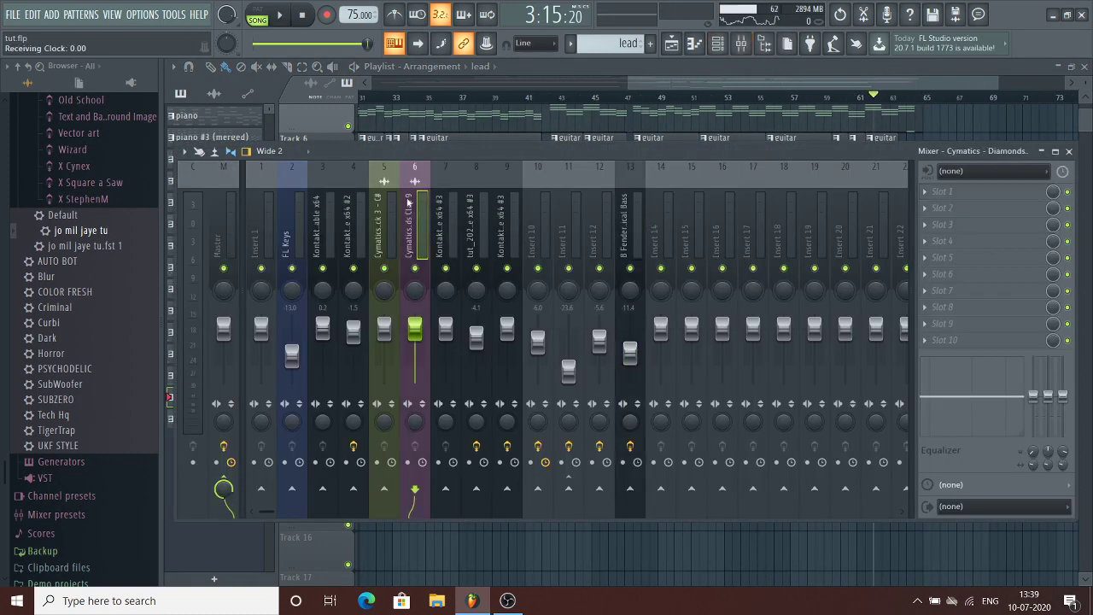
right_click(988, 128)
scroll(809, 96, "down", 2)
scroll(808, 96, "down", 2)
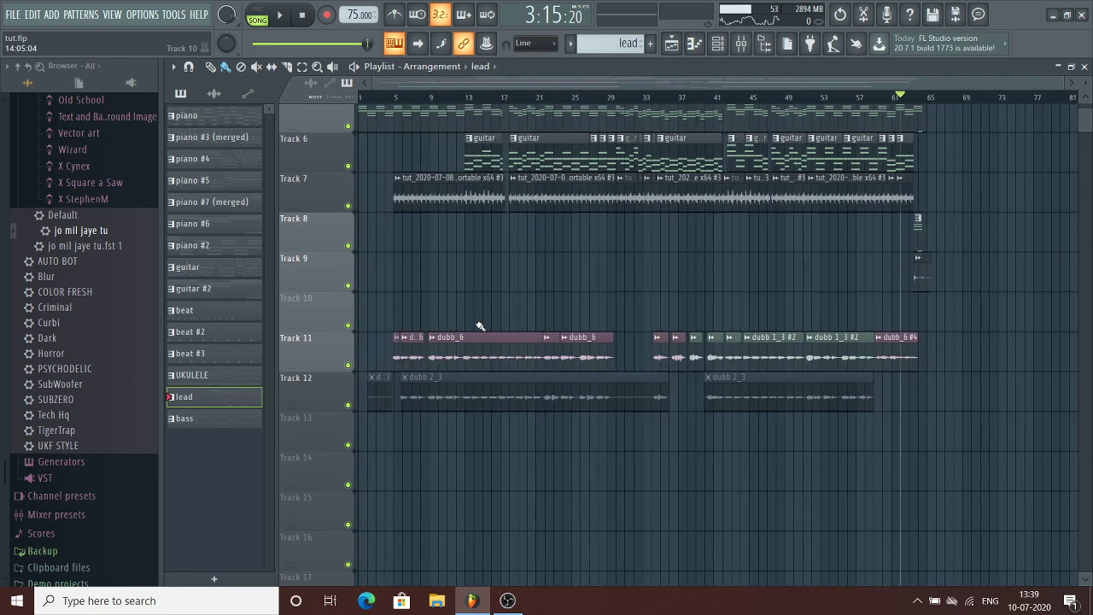
Step: Solo the Track 11 vocals with the playback position at bar 41 and save the project
right_click(348, 364)
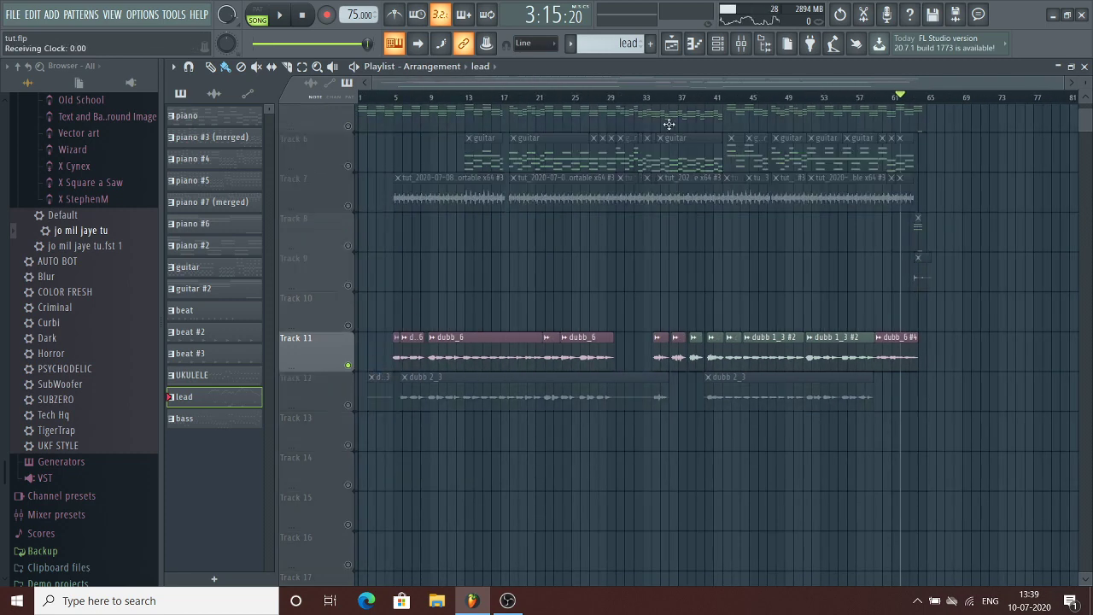
left_click(715, 95)
left_click(742, 43)
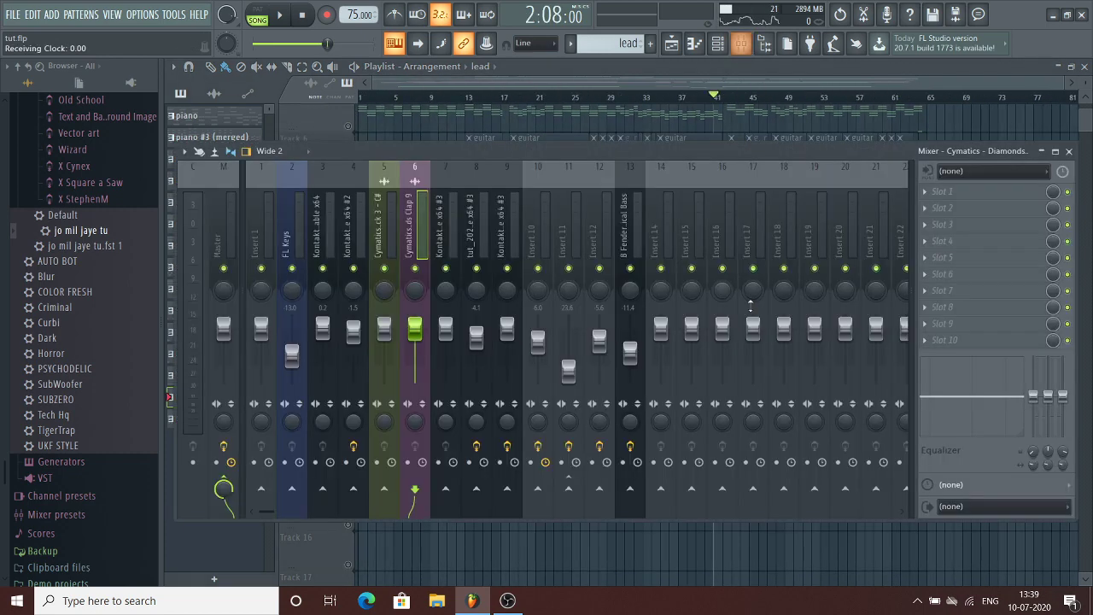
left_click(933, 15)
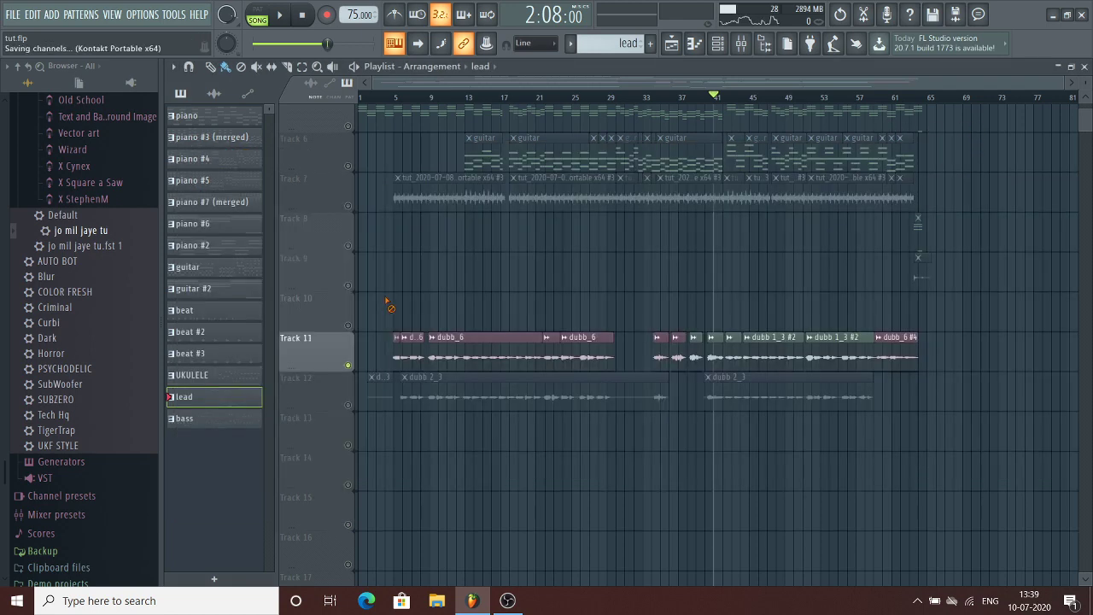
Step: Compare the soloed vocals with Auto-Tune EFX on Insert 10 enabled and bypassed, then leave it enabled and close the mixer
key("space")
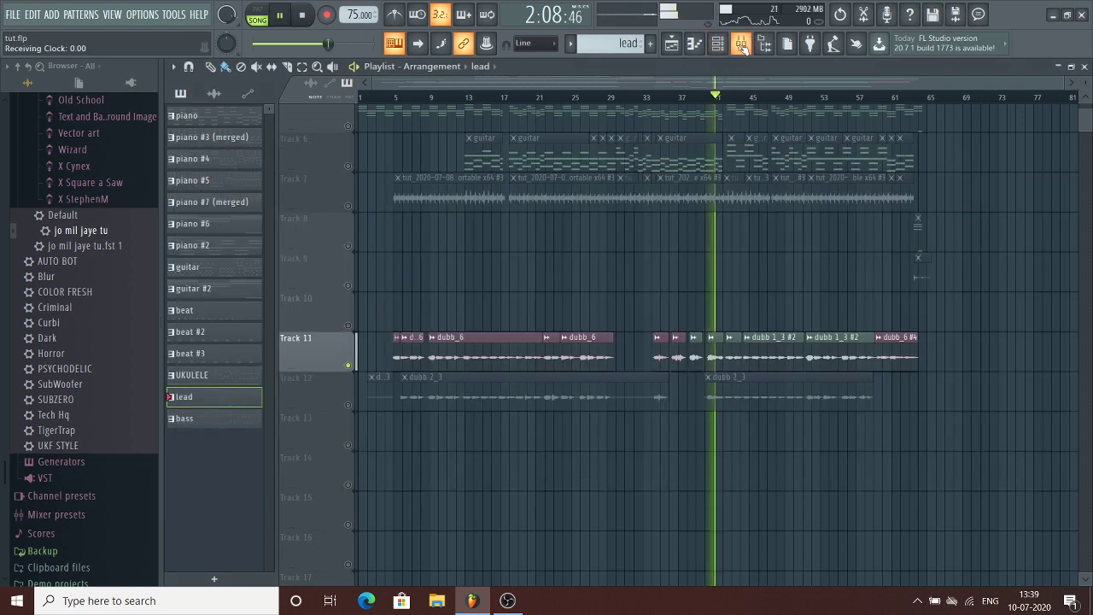
left_click(741, 43)
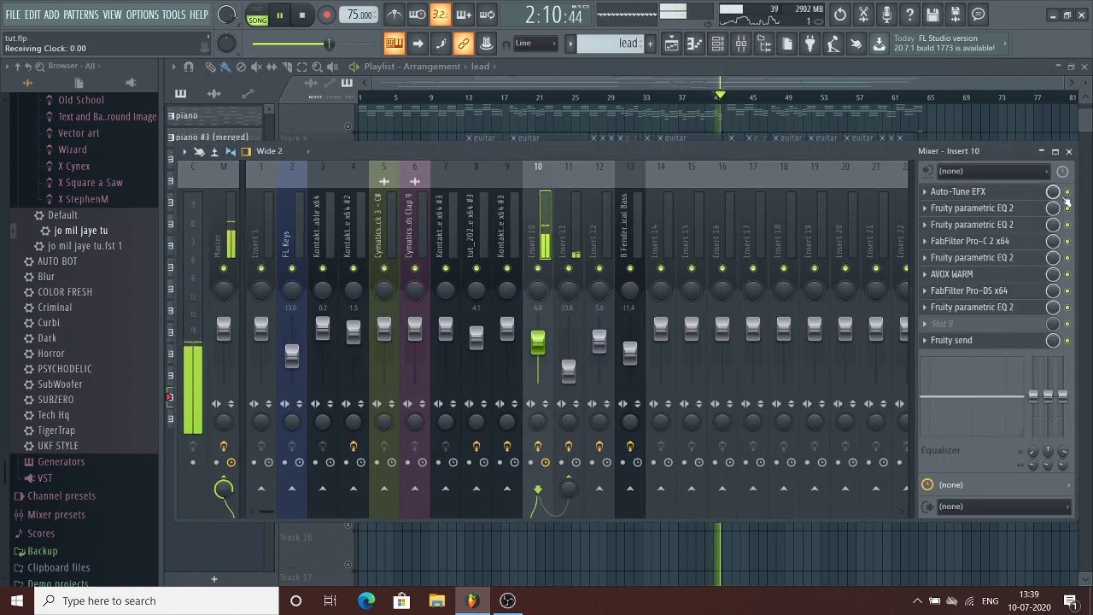
left_click(1070, 151)
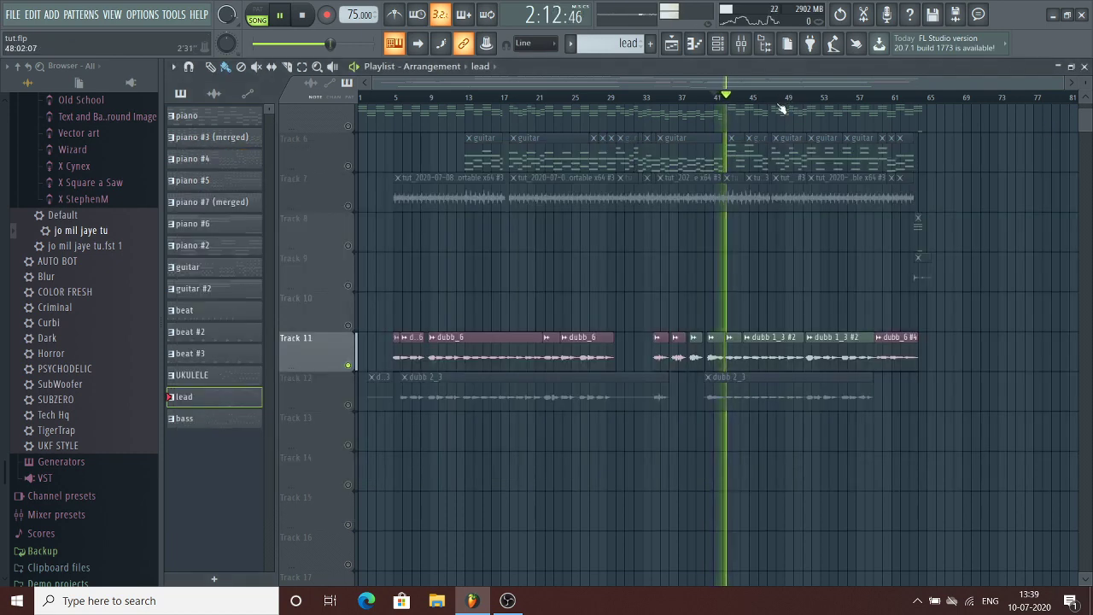
left_click(741, 43)
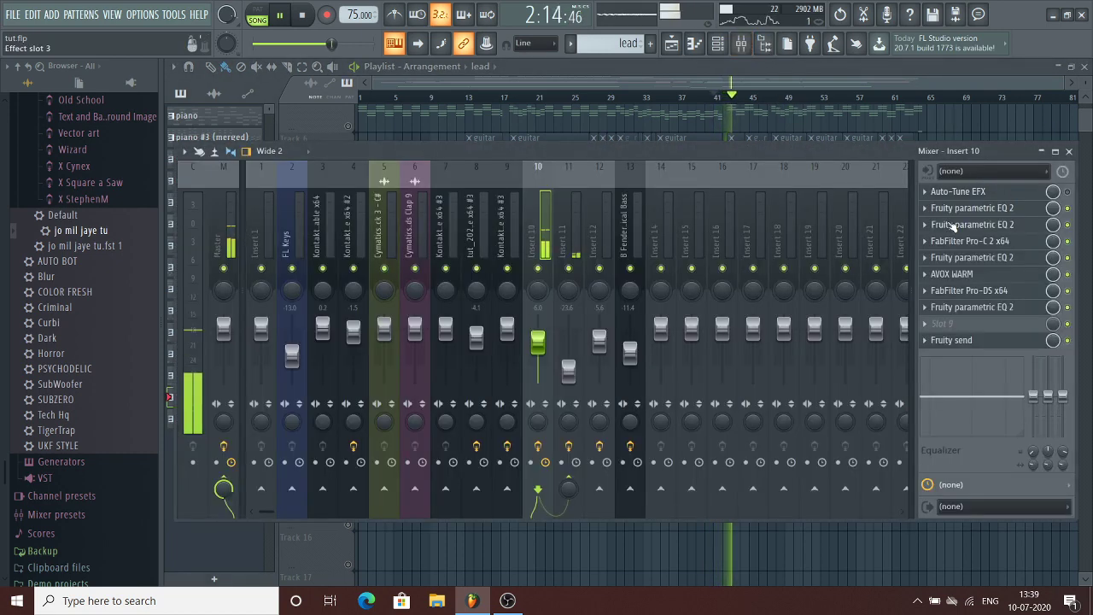
key("space")
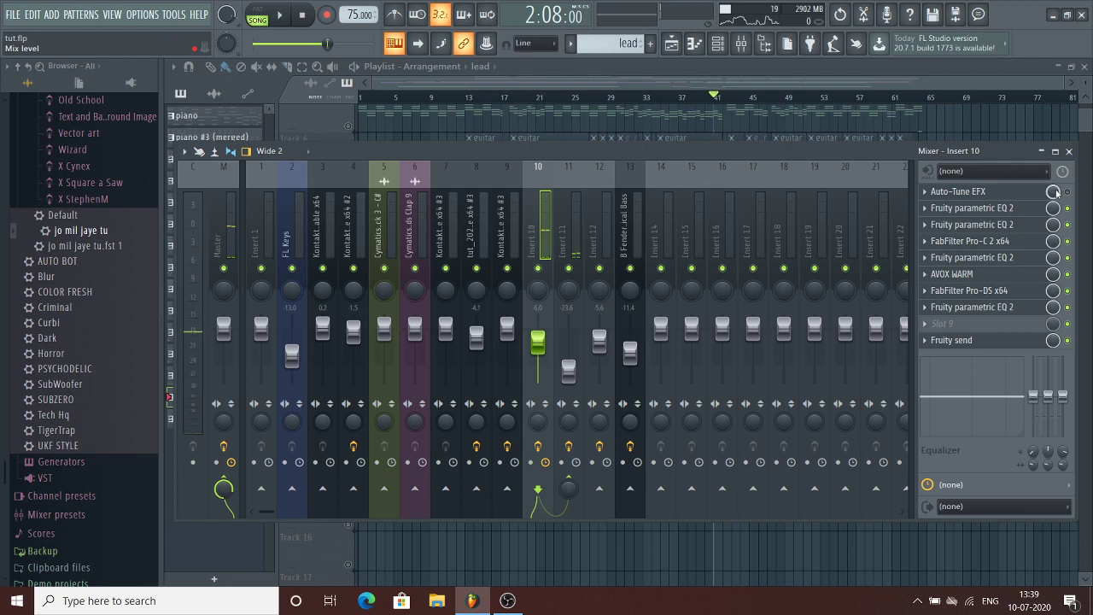
key("space")
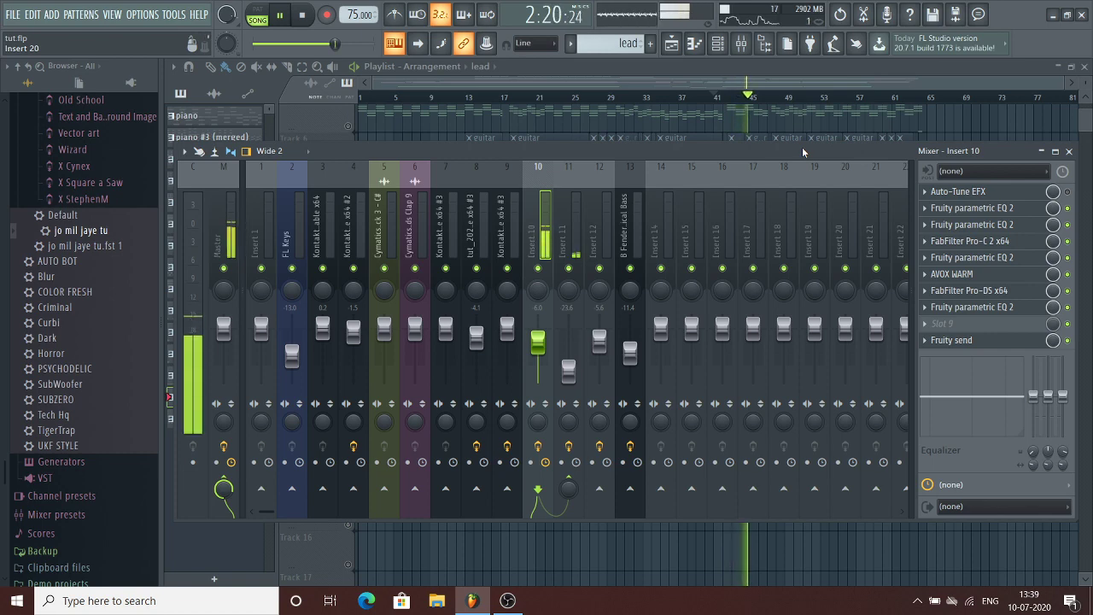
key("space")
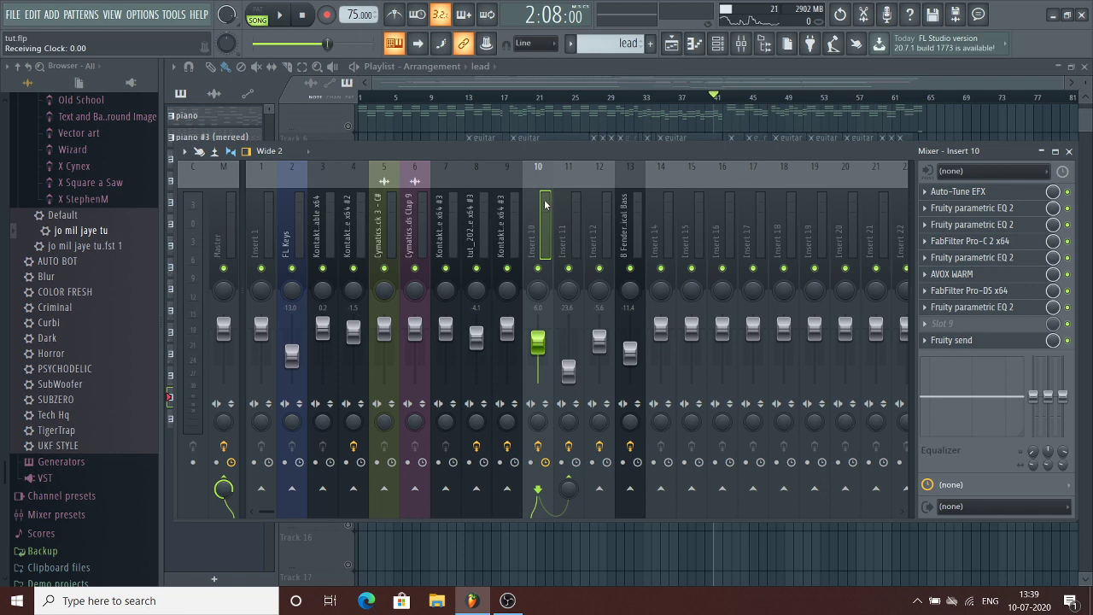
key("F9")
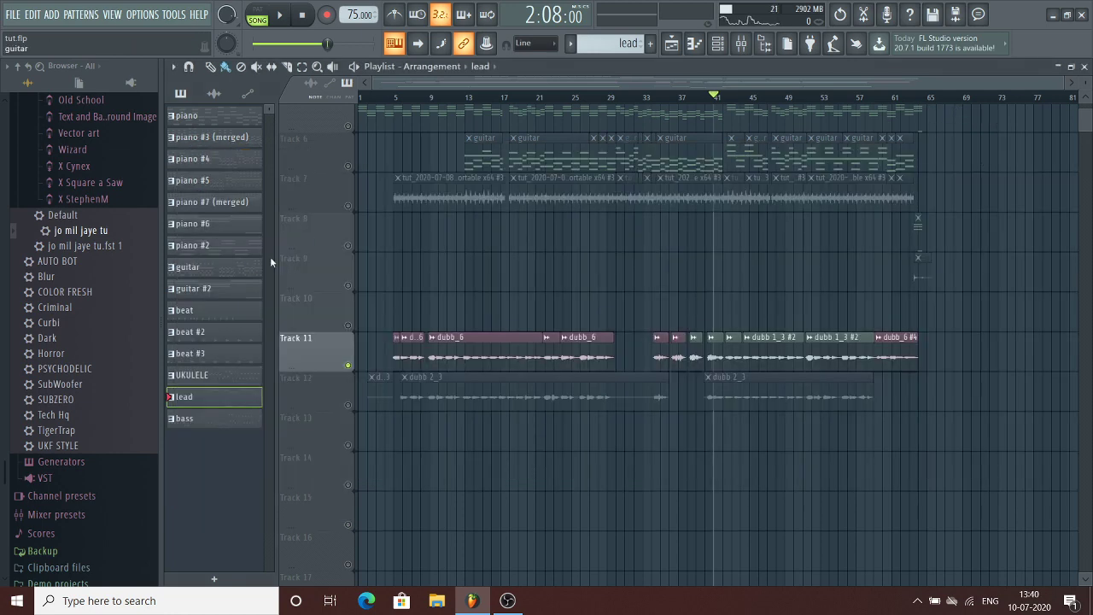
Step: Unsolo Track 11 and move the playback position to bar 13, where the bass and guitar clips begin
scroll(355, 212, "up", 5)
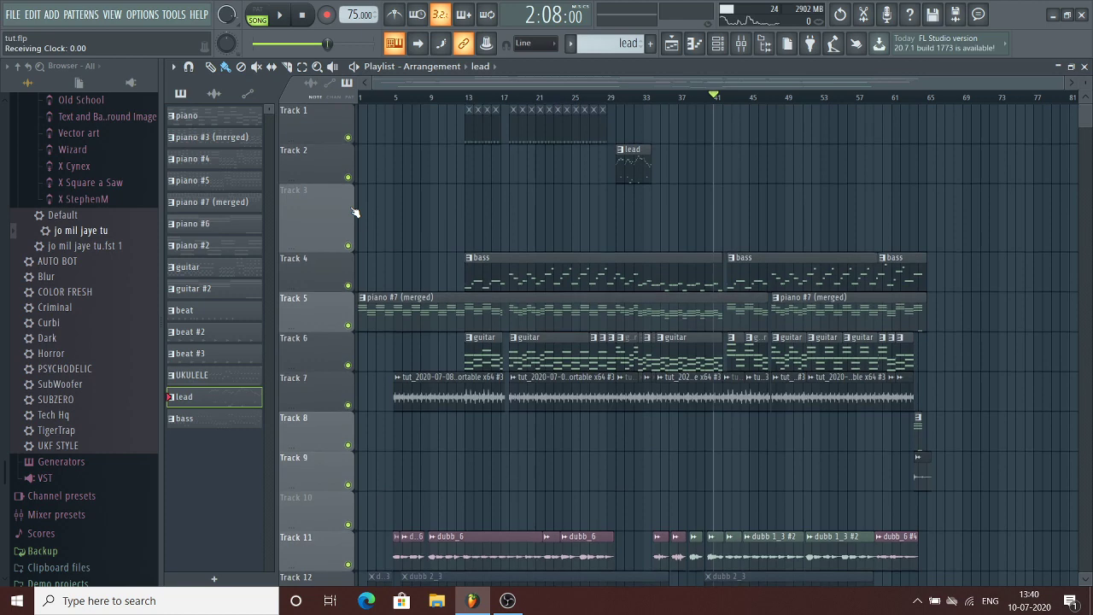
scroll(466, 250, "down", 6)
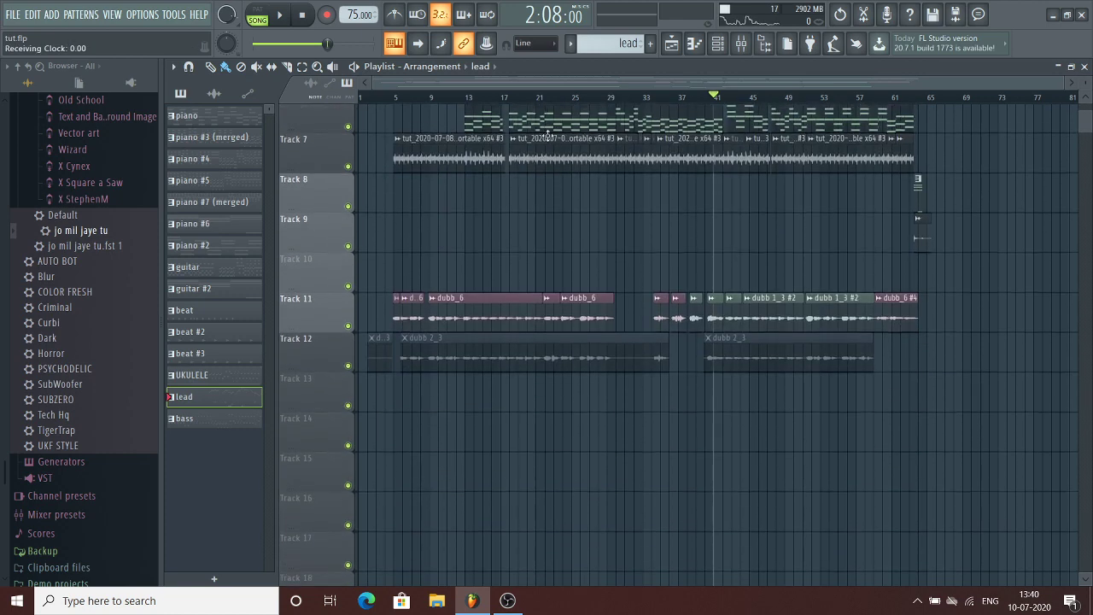
scroll(466, 100, "up", 4)
left_click(466, 100)
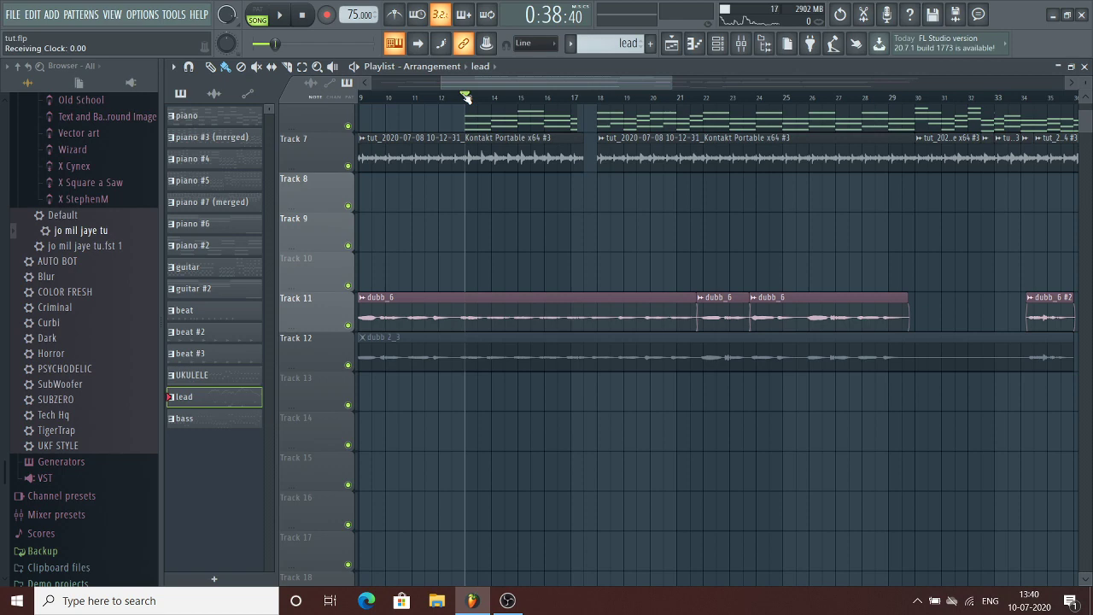
scroll(466, 98, "down", 4)
scroll(559, 256, "up", 6)
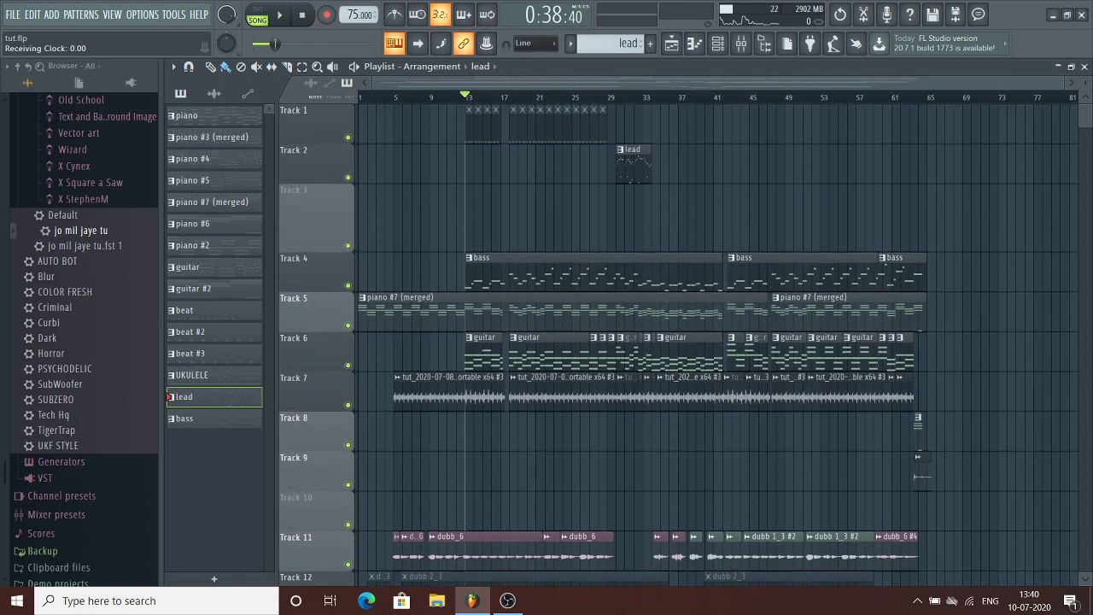